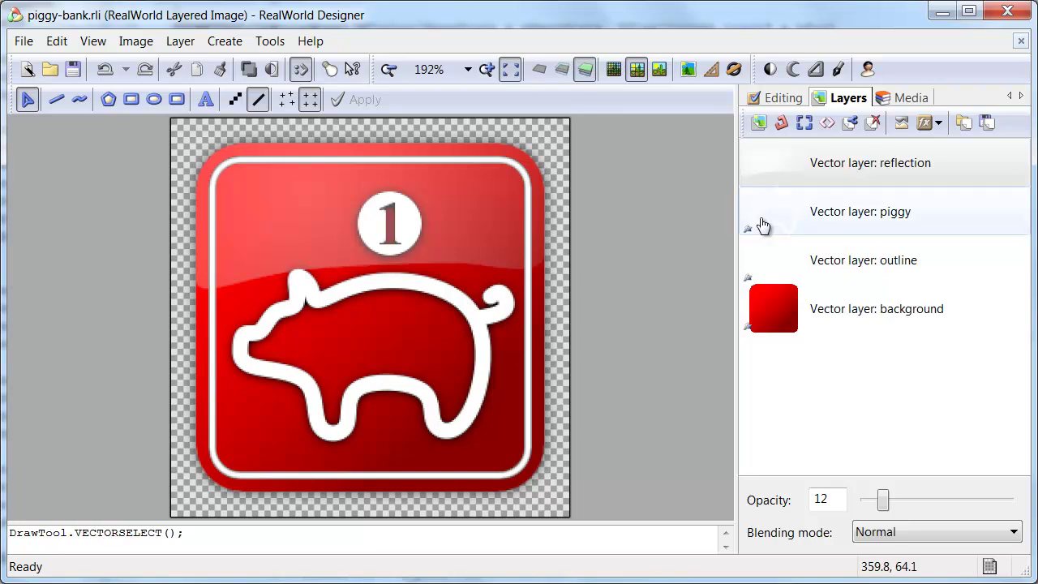
Review the reflection, piggy and outline layers, then select the background vector layer.
click(774, 99)
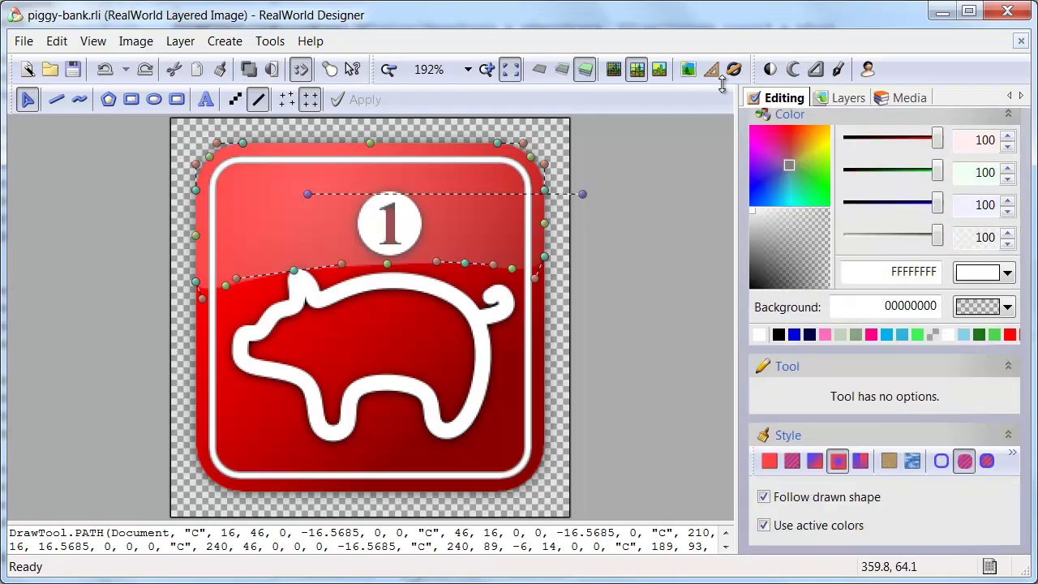
click(836, 100)
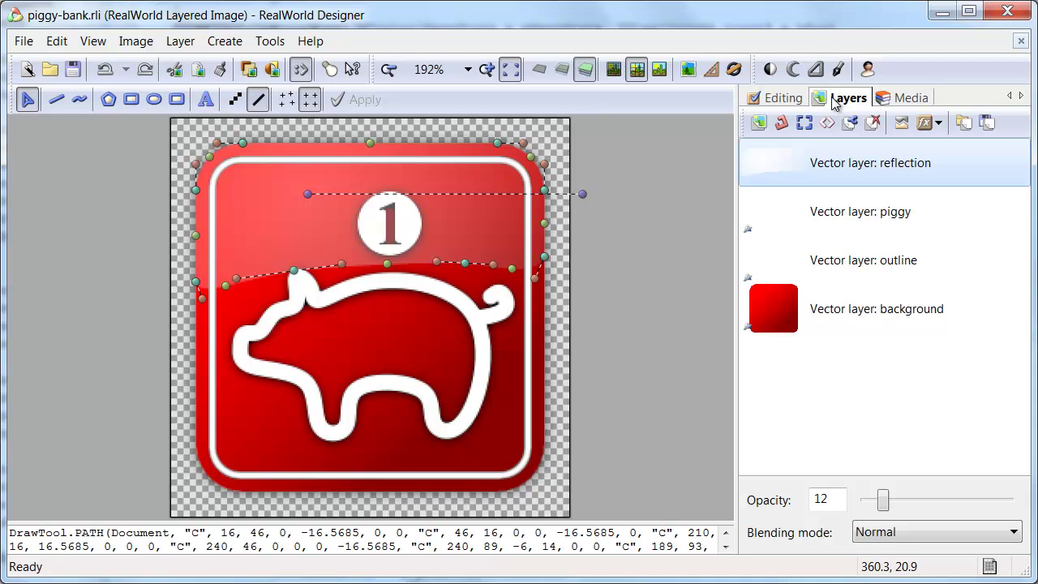
click(817, 213)
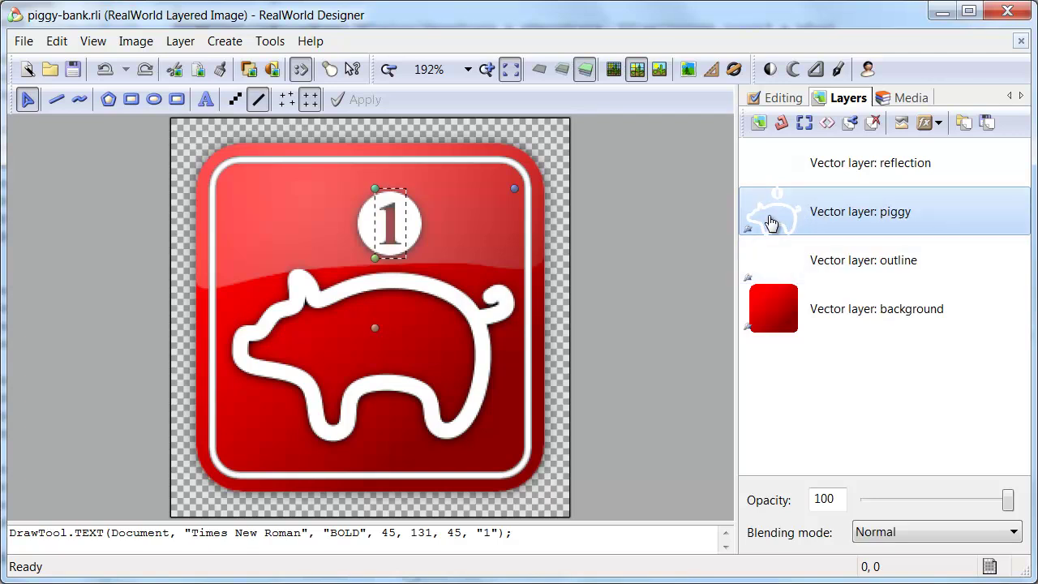
click(775, 260)
click(778, 302)
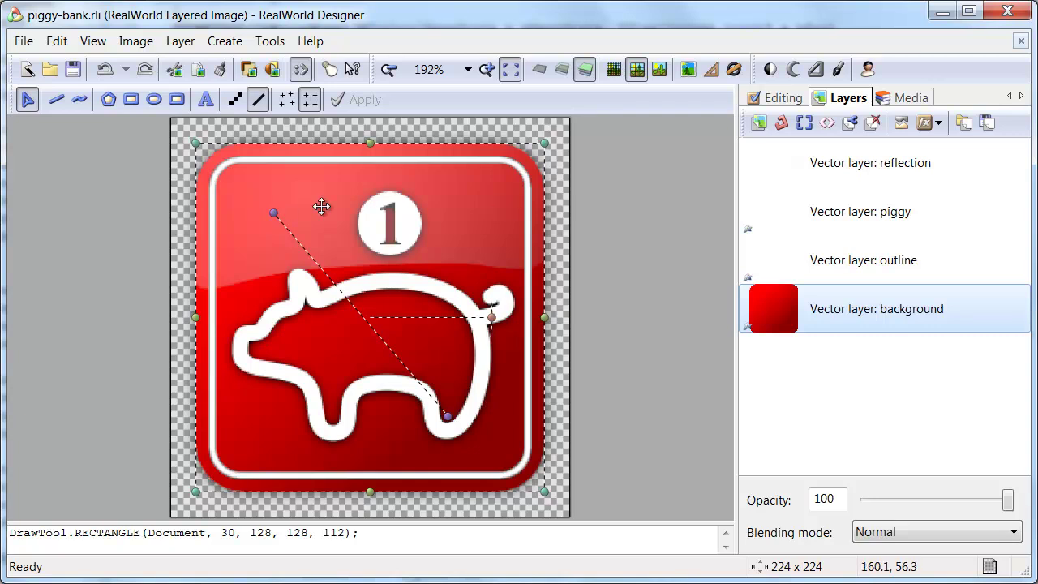
Nudge the background gradient's start point and inspect its black 10px outer shadow without changes.
mouse_move(273, 213)
mouse_down()
mouse_move(463, 224)
mouse_move(430, 349)
mouse_move(350, 307)
mouse_move(271, 217)
mouse_up()
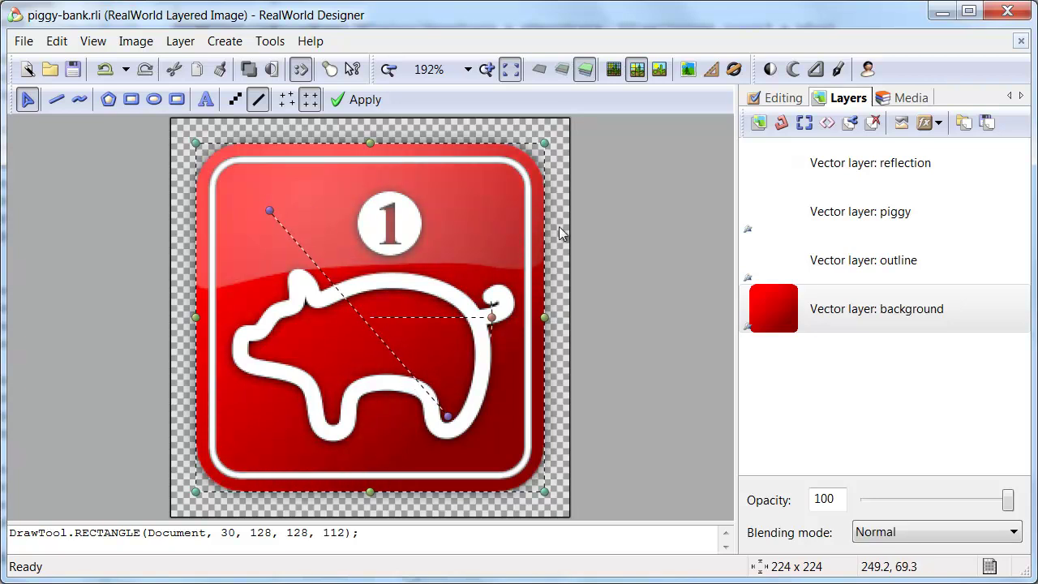
click(936, 126)
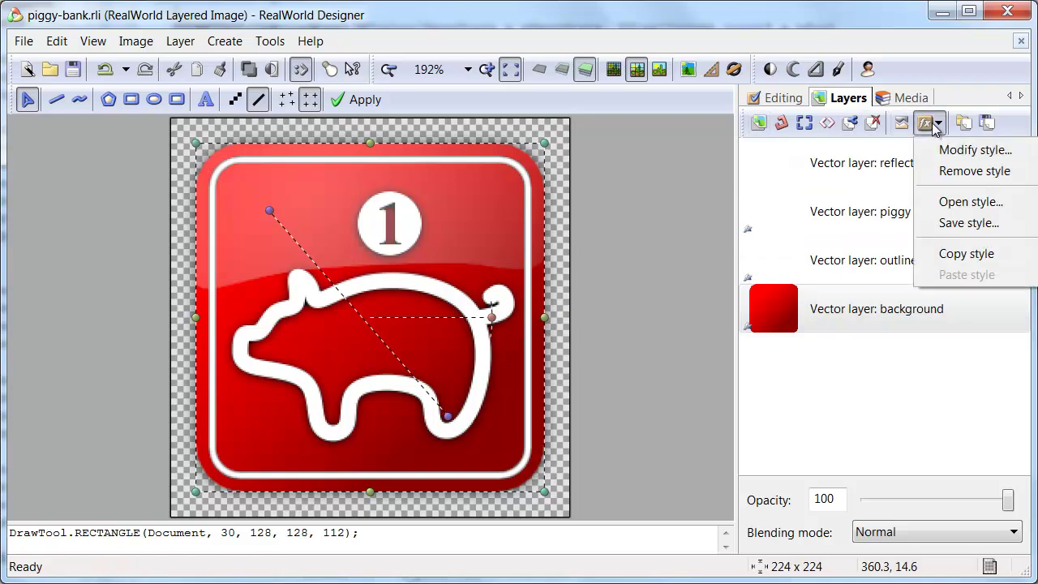
click(934, 151)
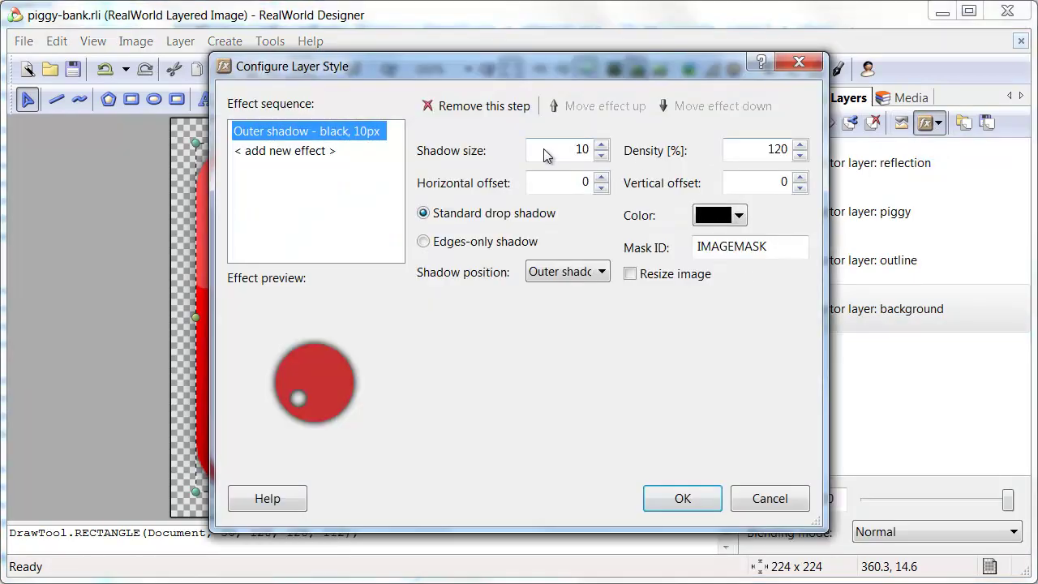
click(768, 498)
click(771, 98)
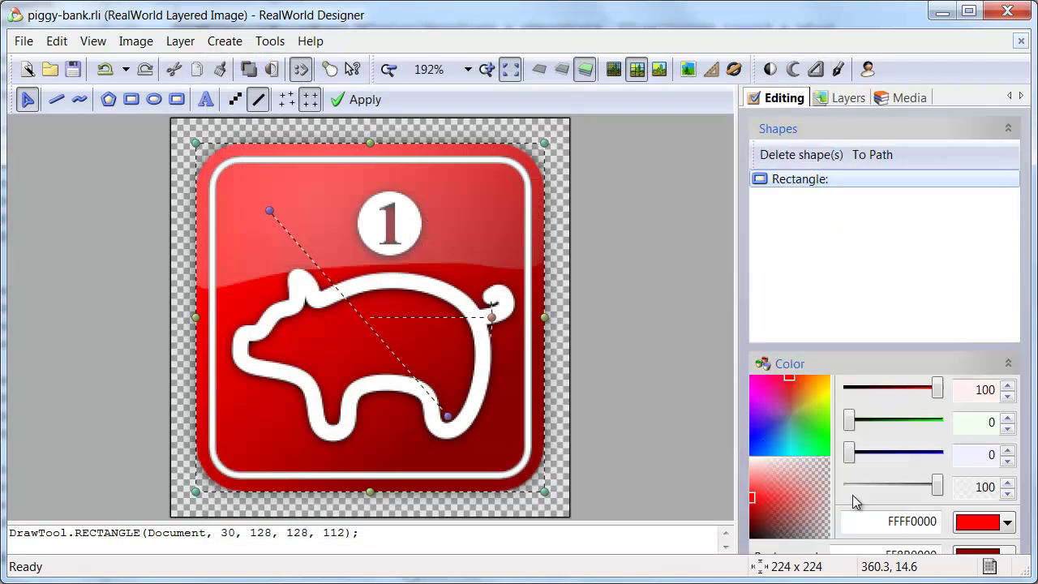
click(1009, 523)
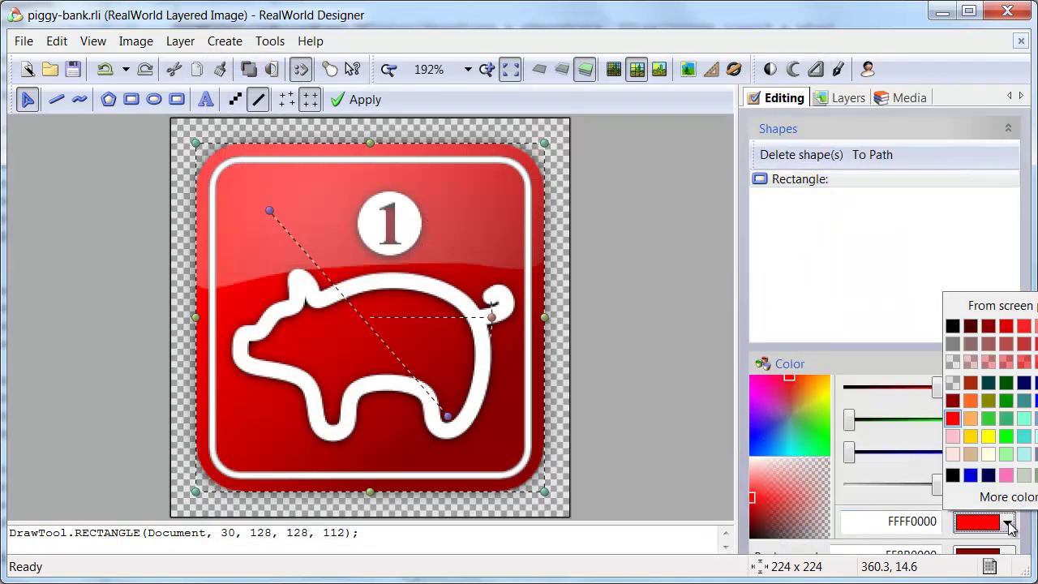
click(989, 437)
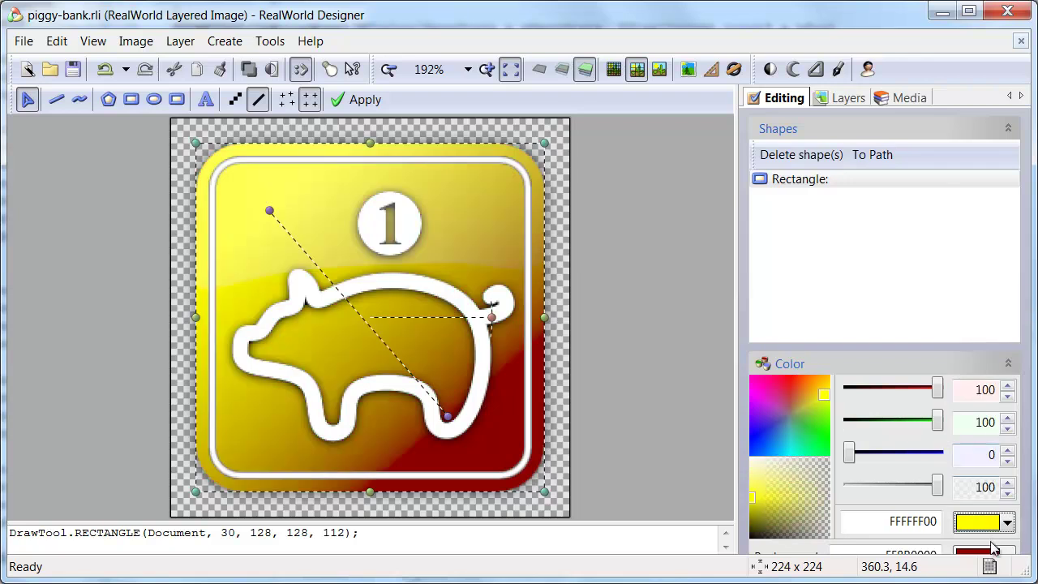
drag(745, 523, 743, 421)
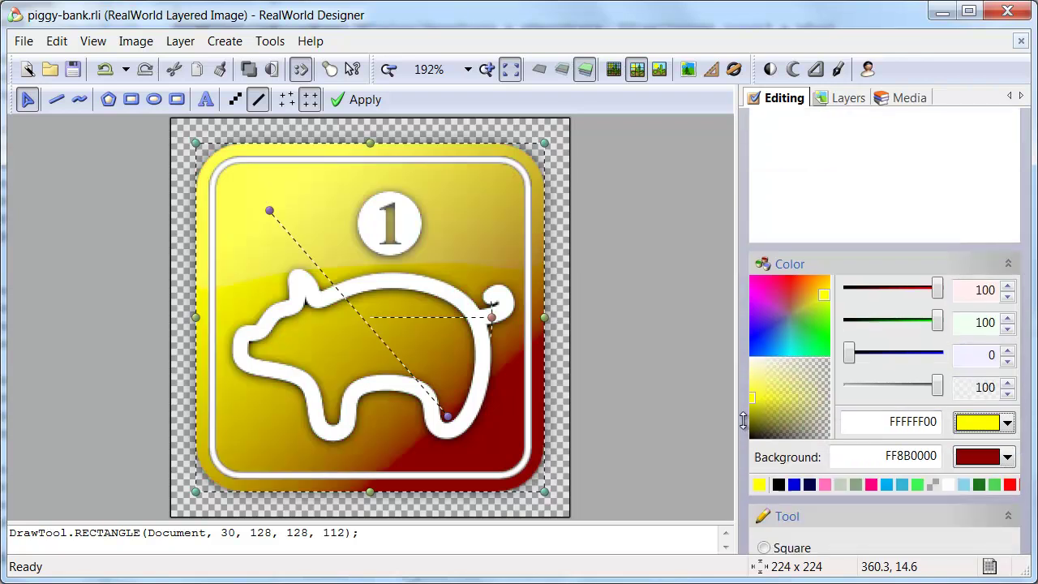
click(1008, 456)
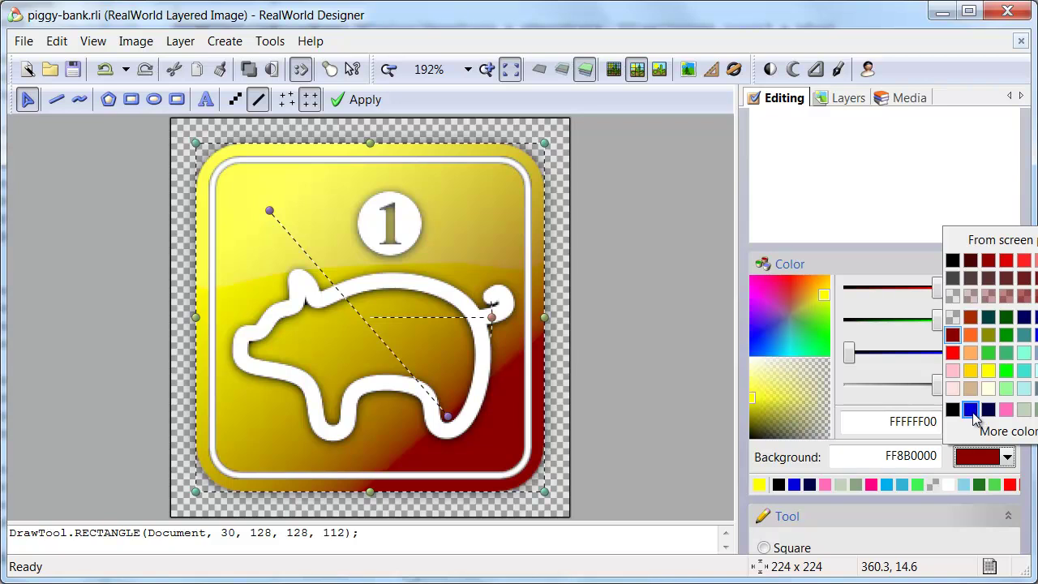
click(971, 370)
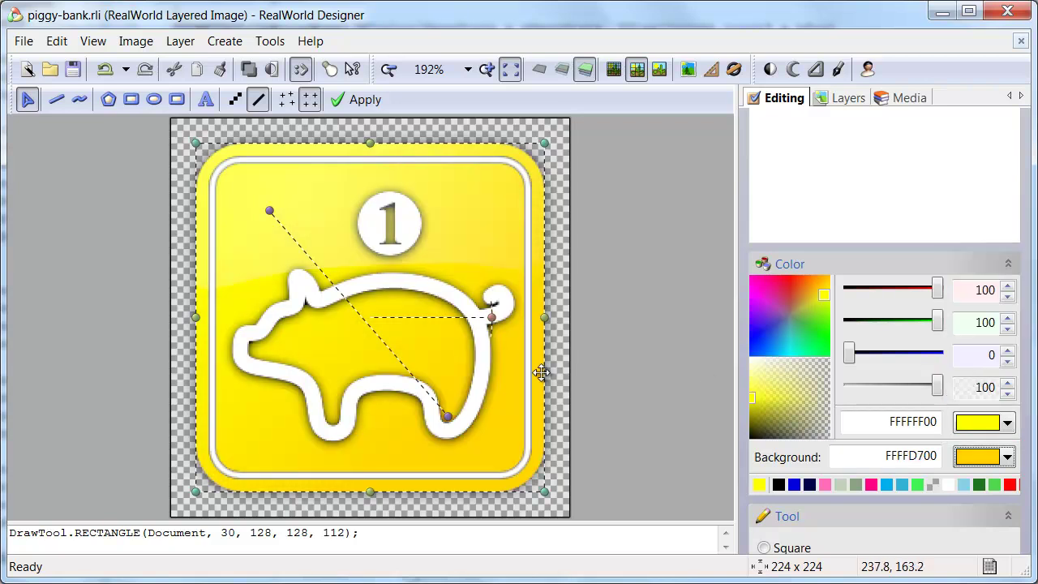
drag(447, 417, 418, 371)
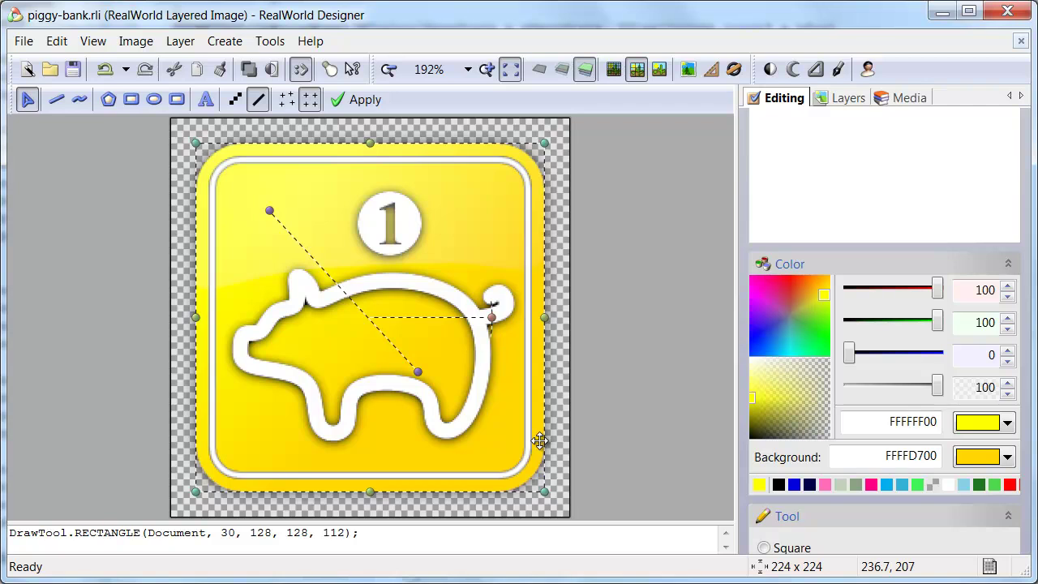
click(102, 72)
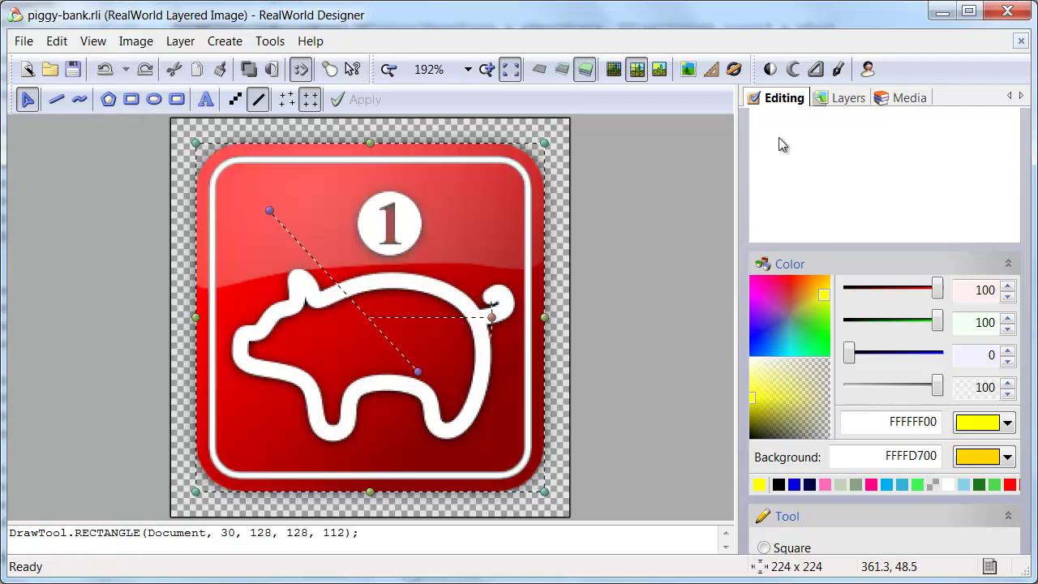
click(830, 100)
Move the piggy layer's white coin circle slightly up-left and apply the new position.
click(812, 273)
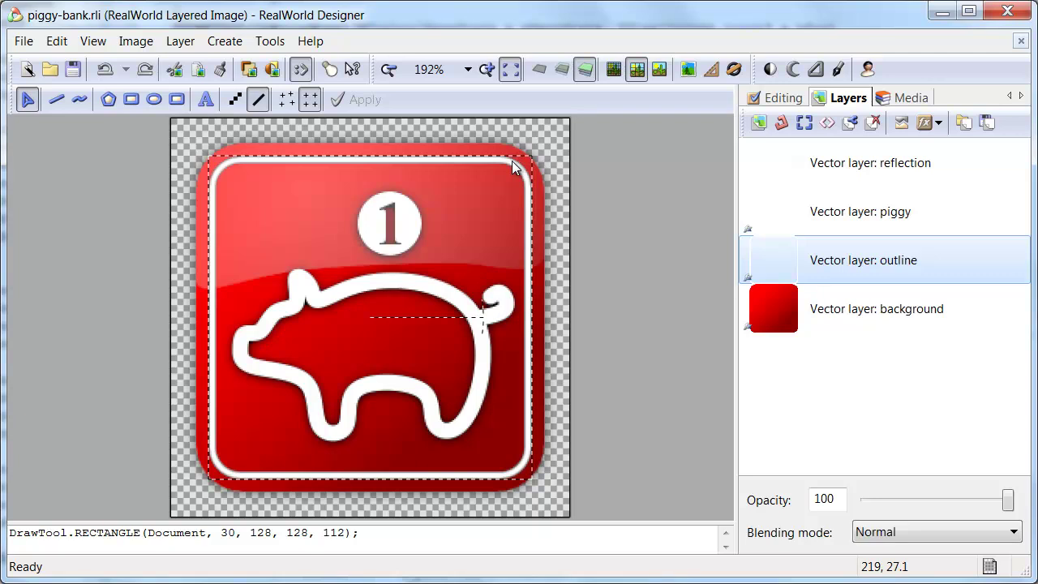
click(783, 218)
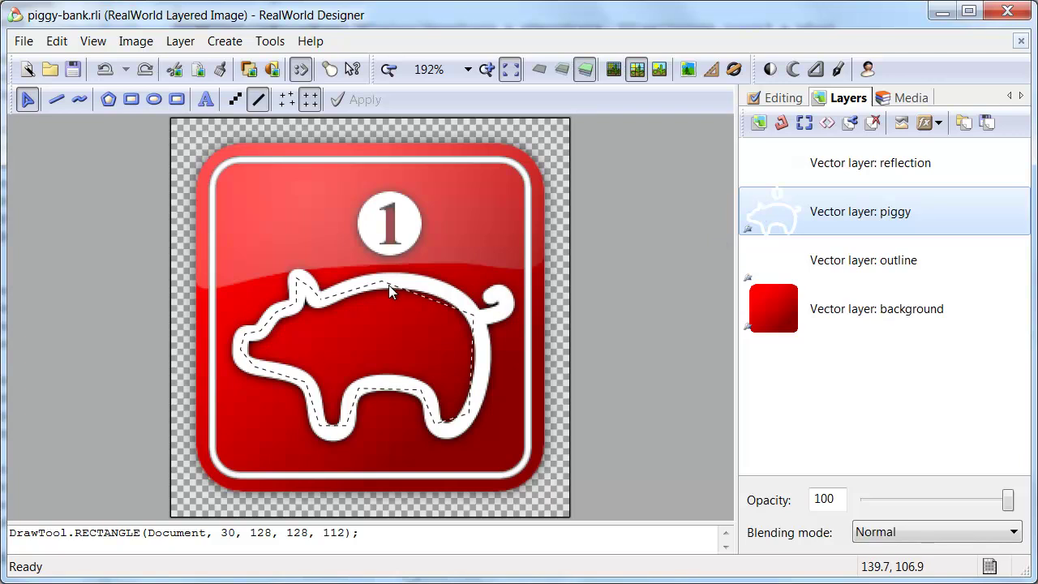
click(409, 225)
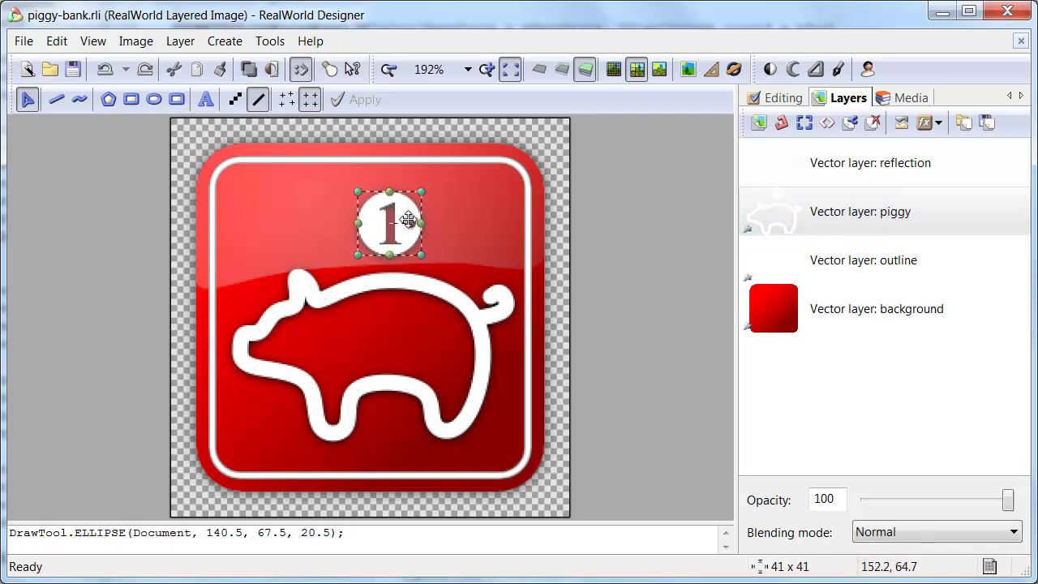
drag(407, 212, 406, 213)
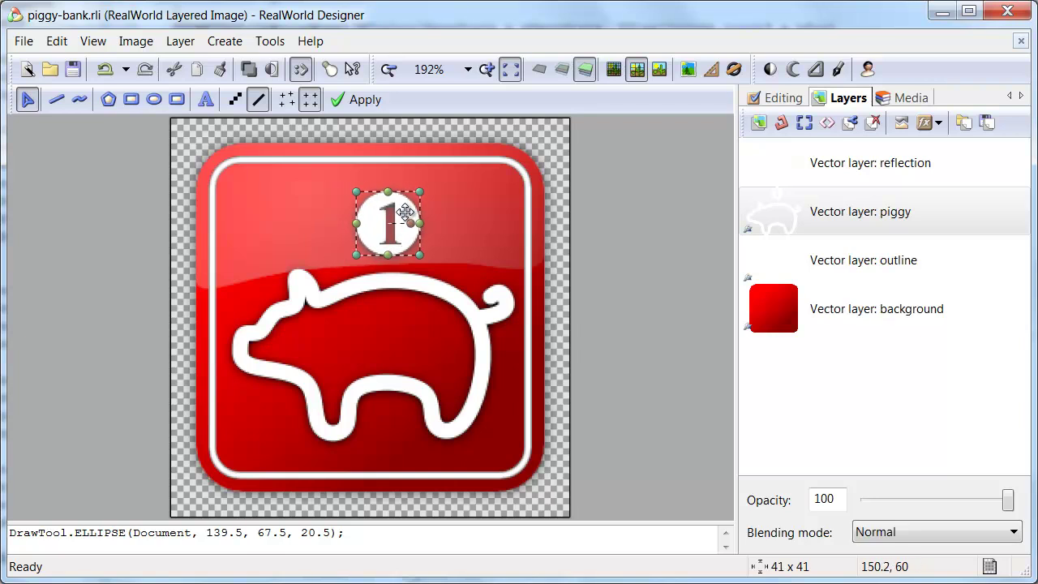
click(458, 214)
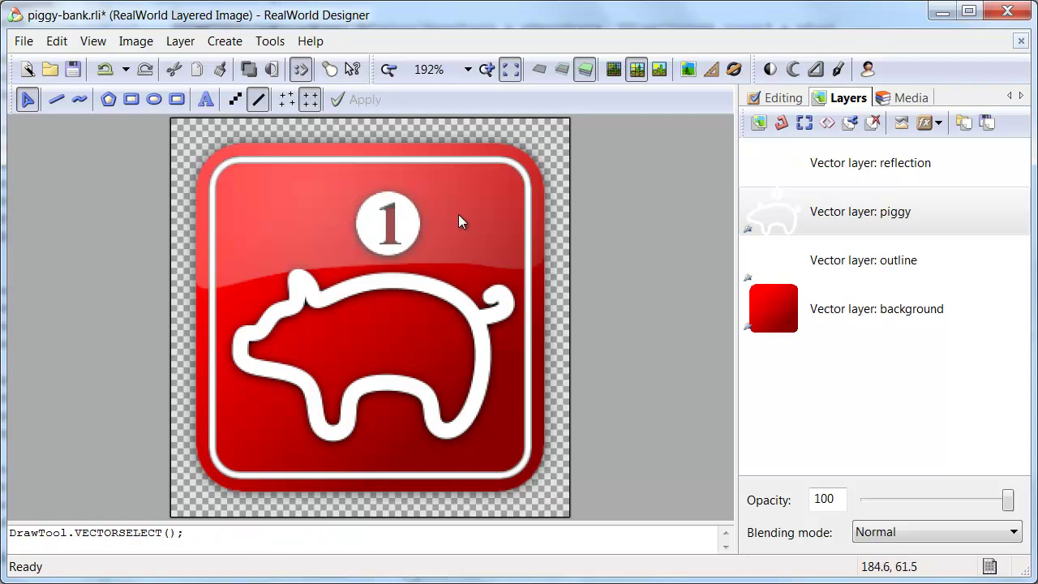
click(392, 214)
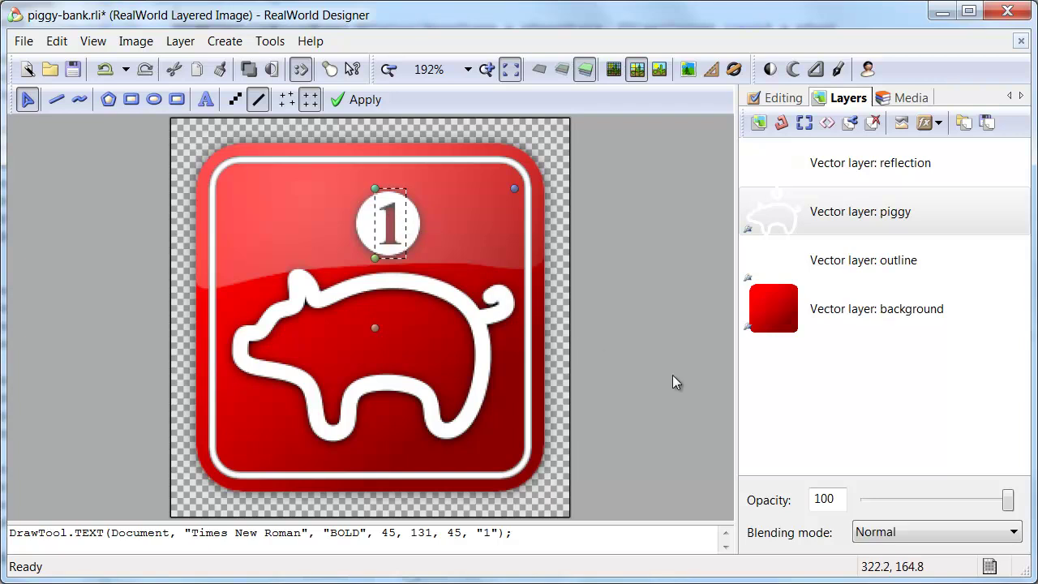
click(778, 98)
drag(780, 487, 744, 488)
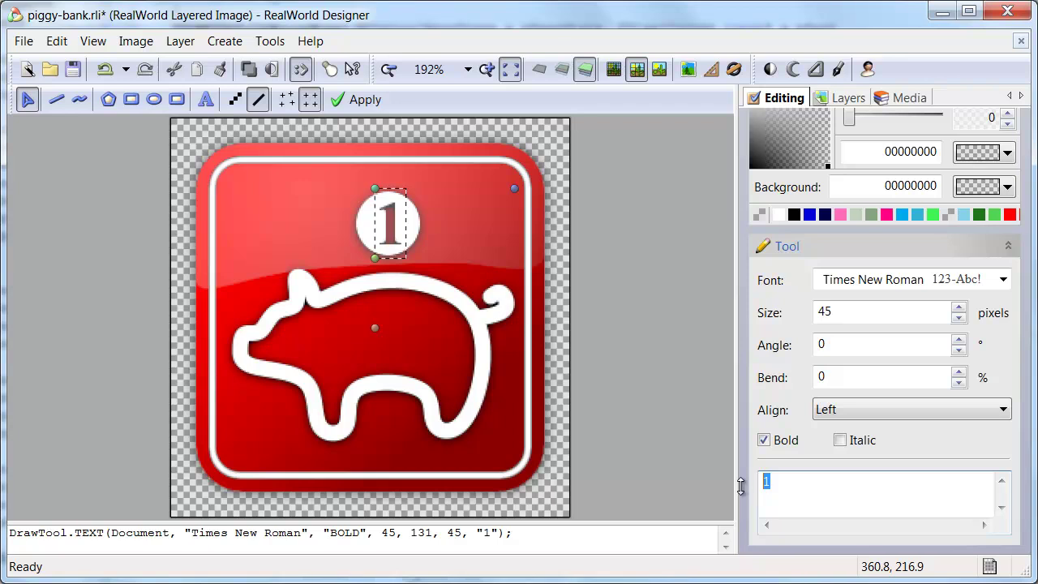
text(2)
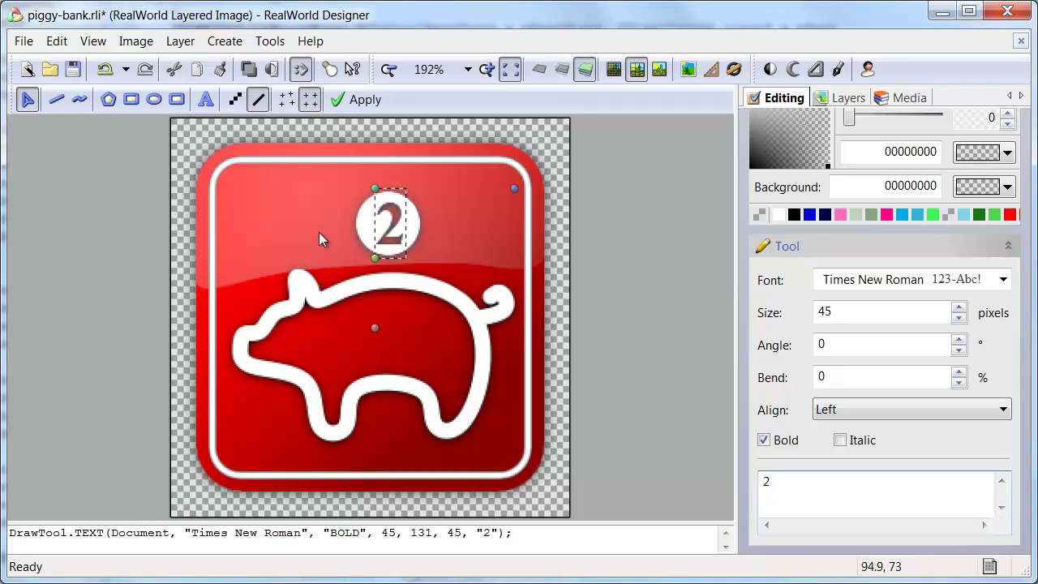
click(107, 72)
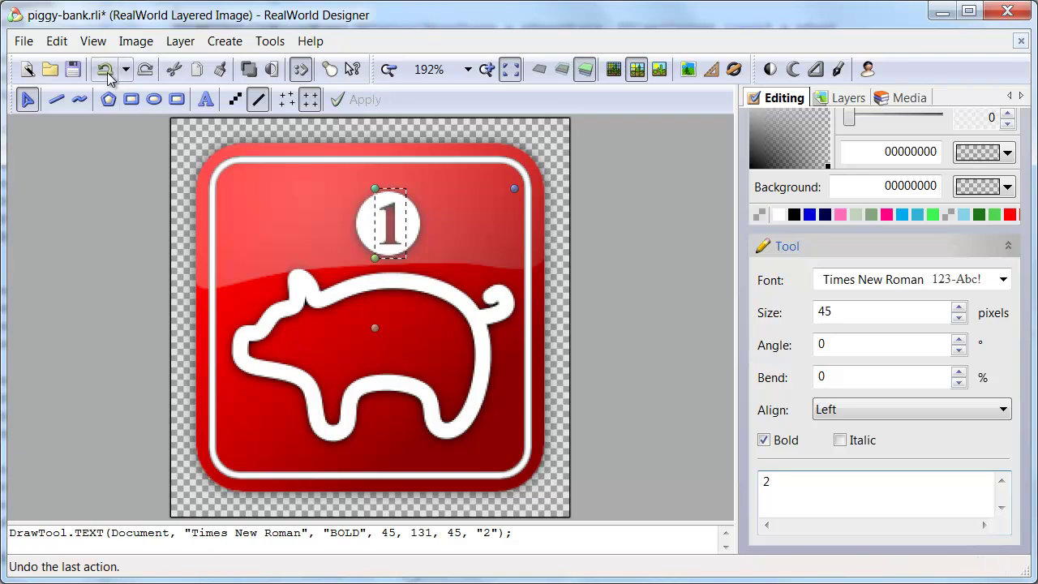
Try pulling the pig outline's back curve downward, then undo the change.
click(349, 293)
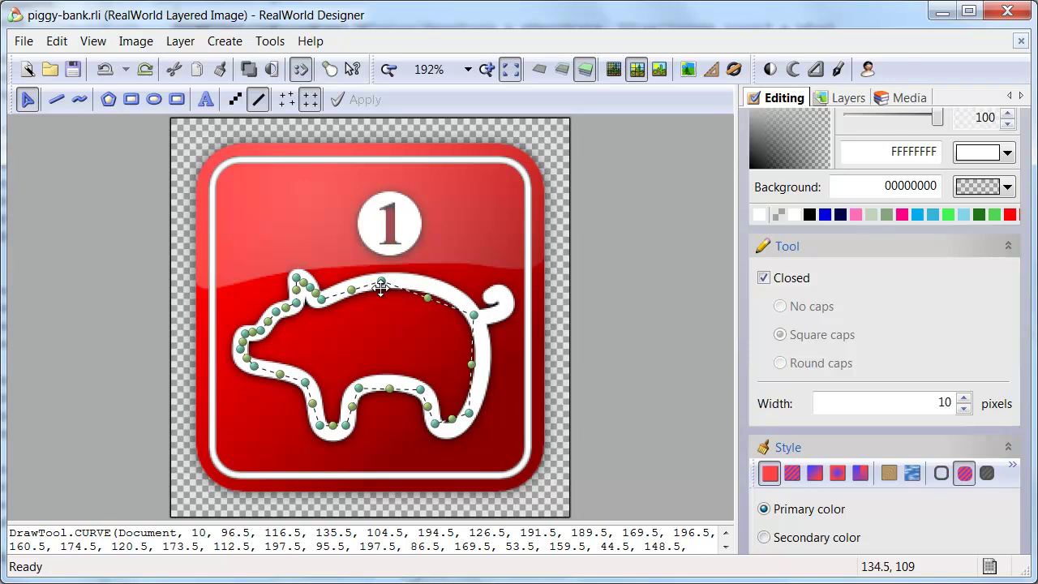
scroll(386, 285, up, 1)
scroll(379, 267, up, 2)
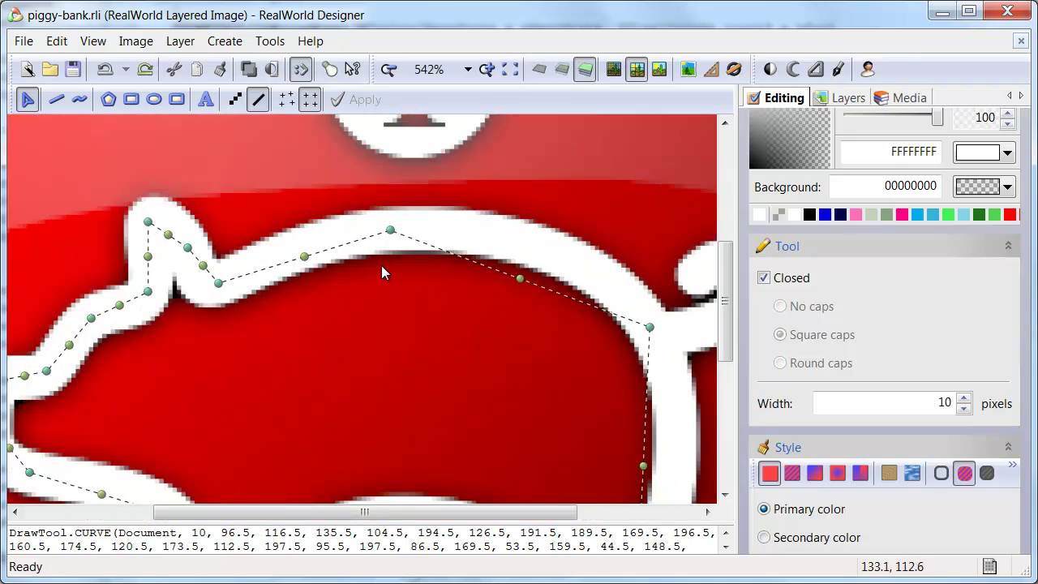
click(700, 333)
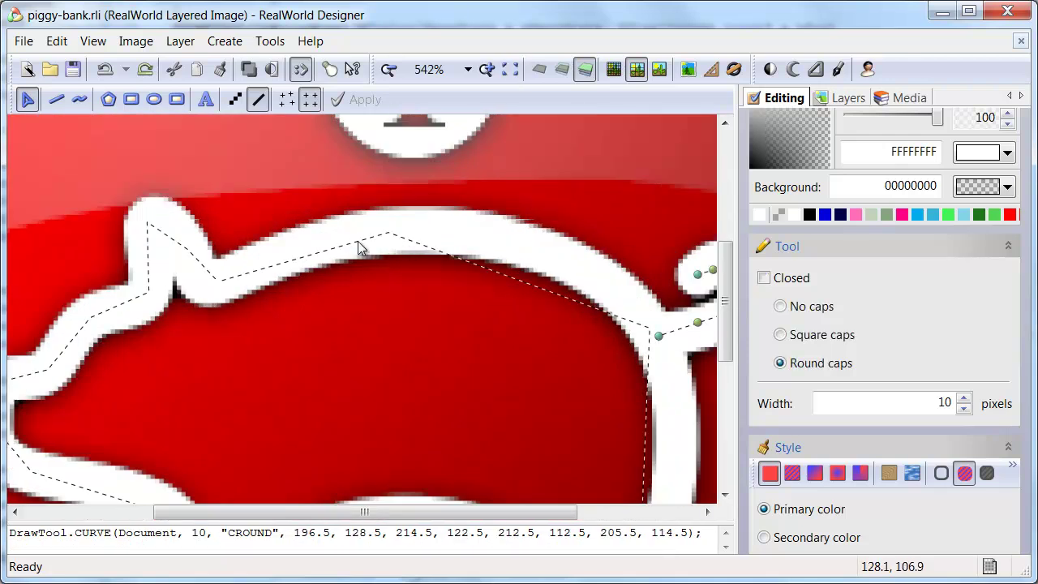
click(331, 244)
scroll(349, 316, down, 2)
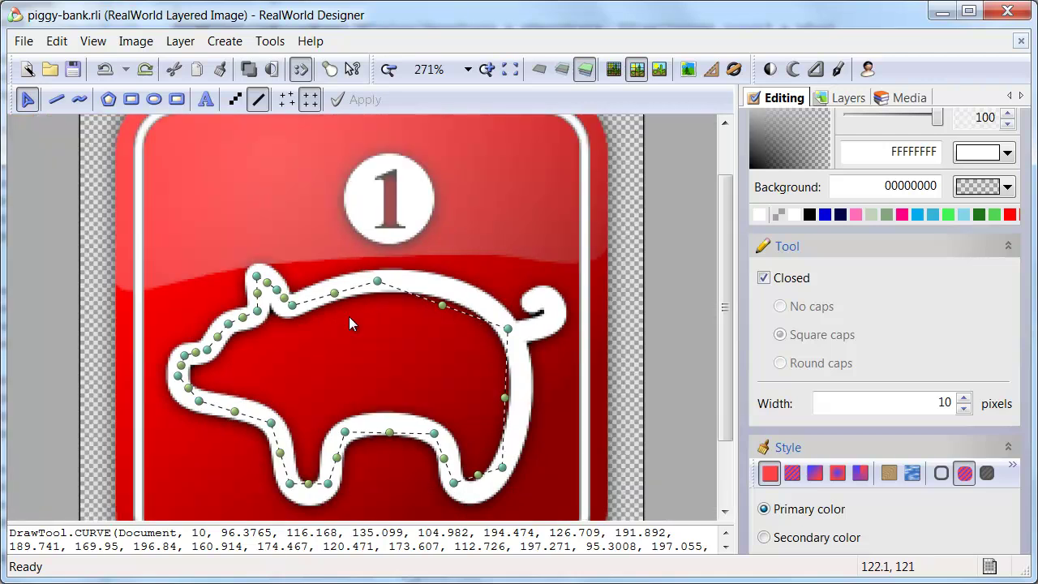
scroll(348, 316, down, 1)
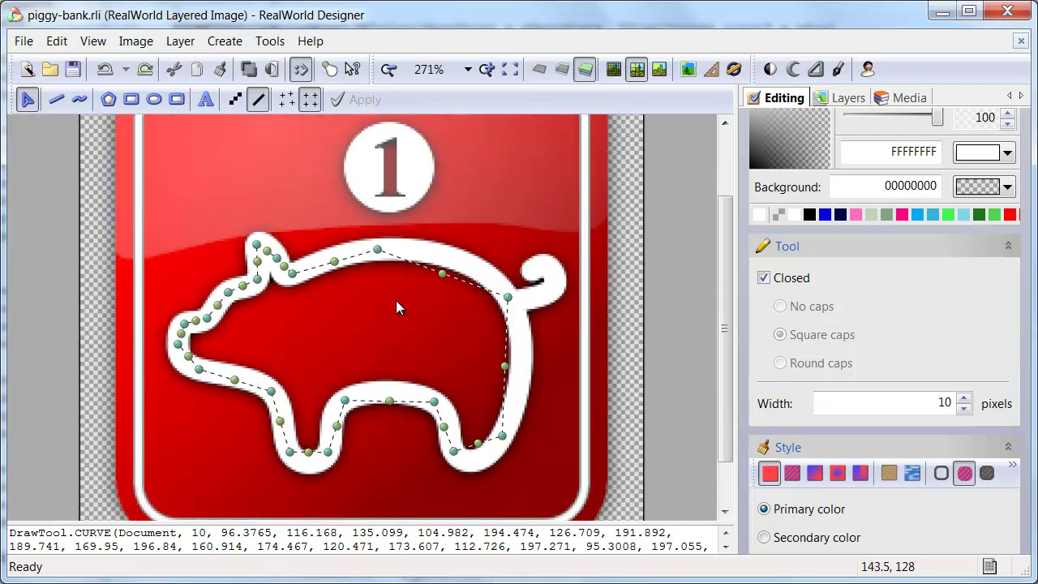
drag(379, 254, 383, 319)
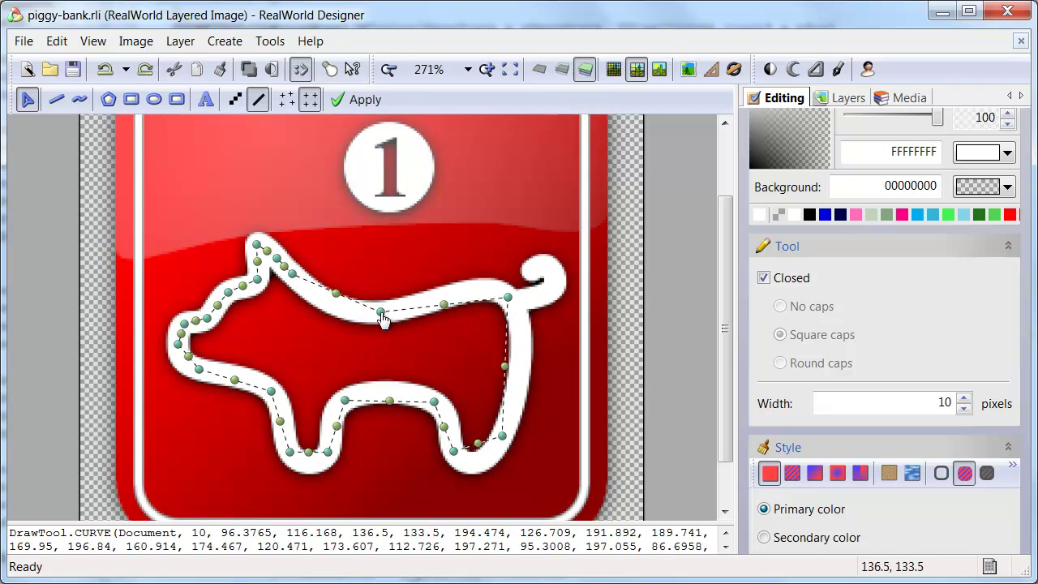
click(104, 70)
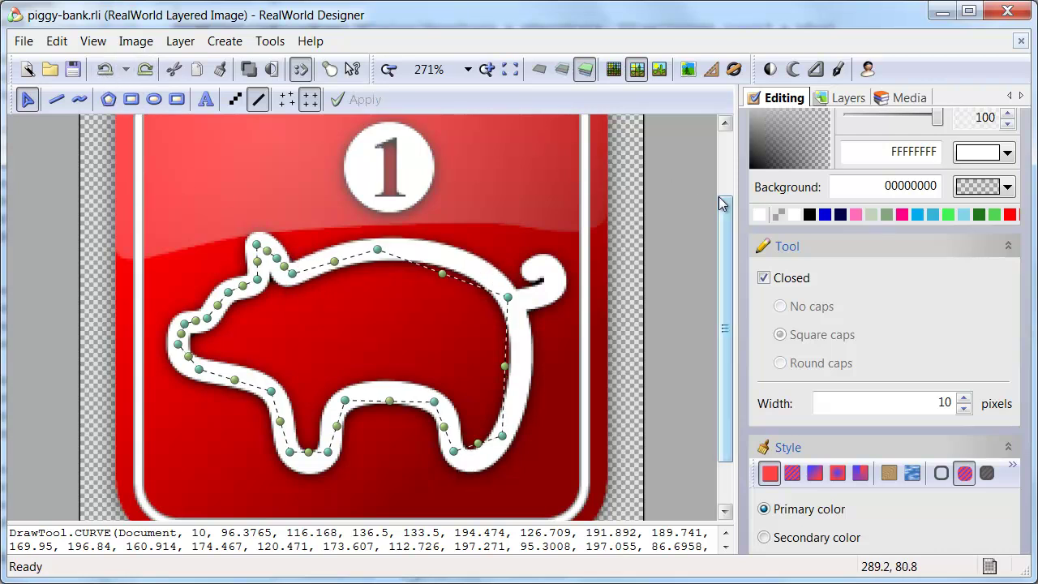
Enlarge the layer's shape list and select the number-1 coin circle.
scroll(741, 129, up, 3)
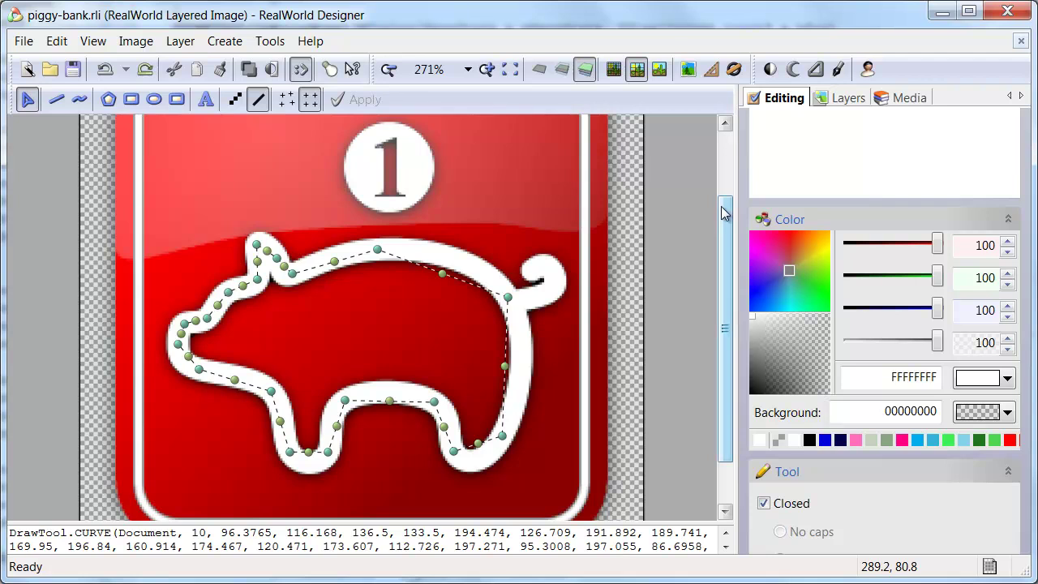
drag(745, 157, 744, 302)
click(418, 172)
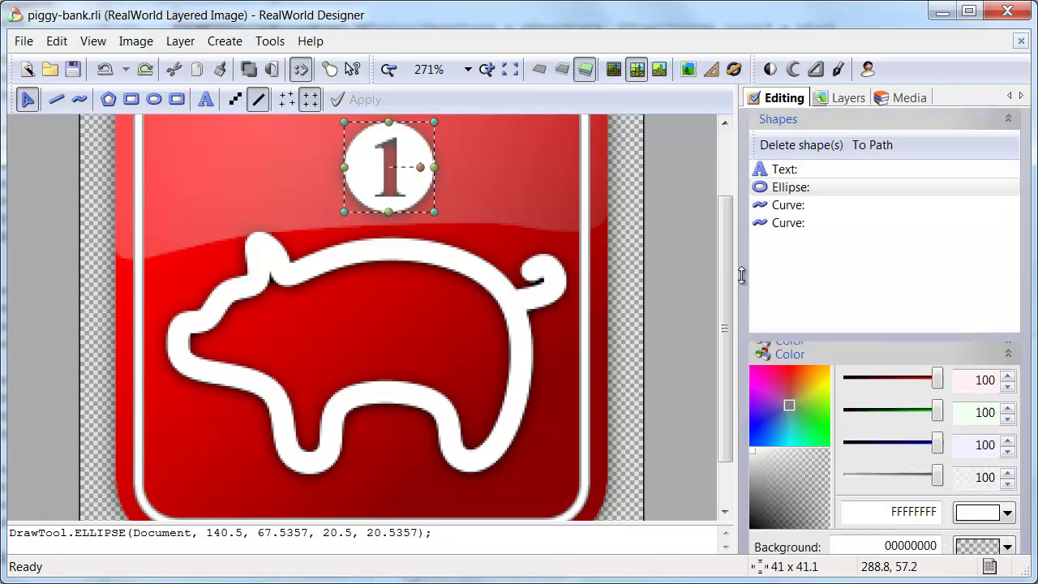
Convert the coin circle to a path, stretch it into a teardrop, then undo back to round.
click(873, 156)
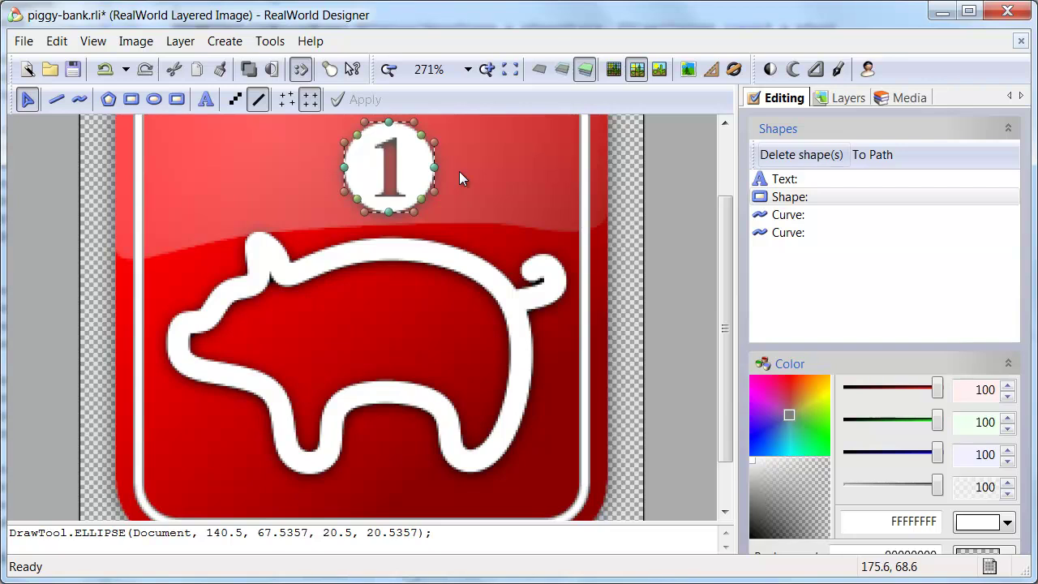
drag(438, 170, 485, 158)
drag(405, 125, 447, 126)
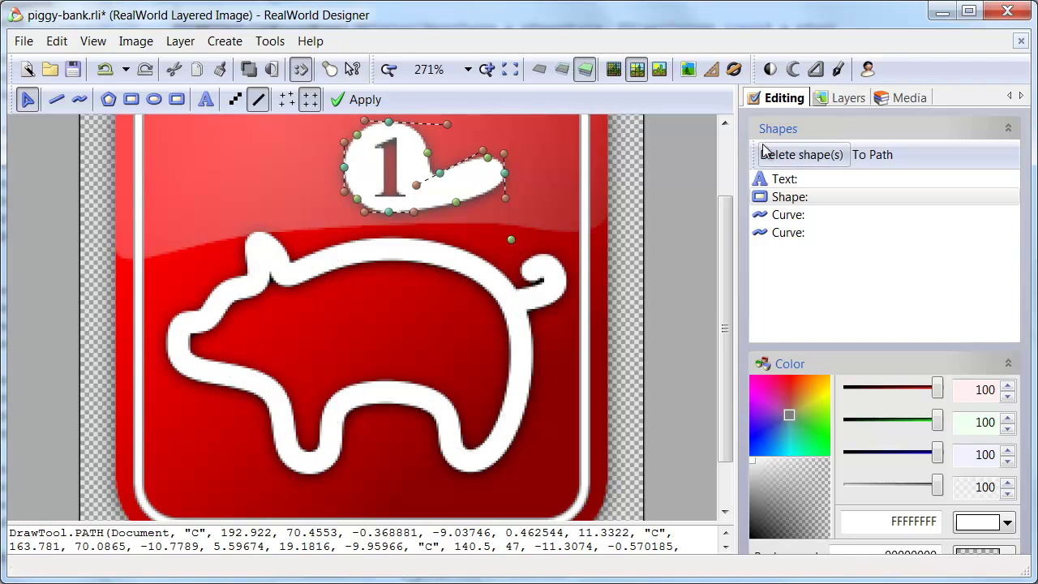
click(358, 99)
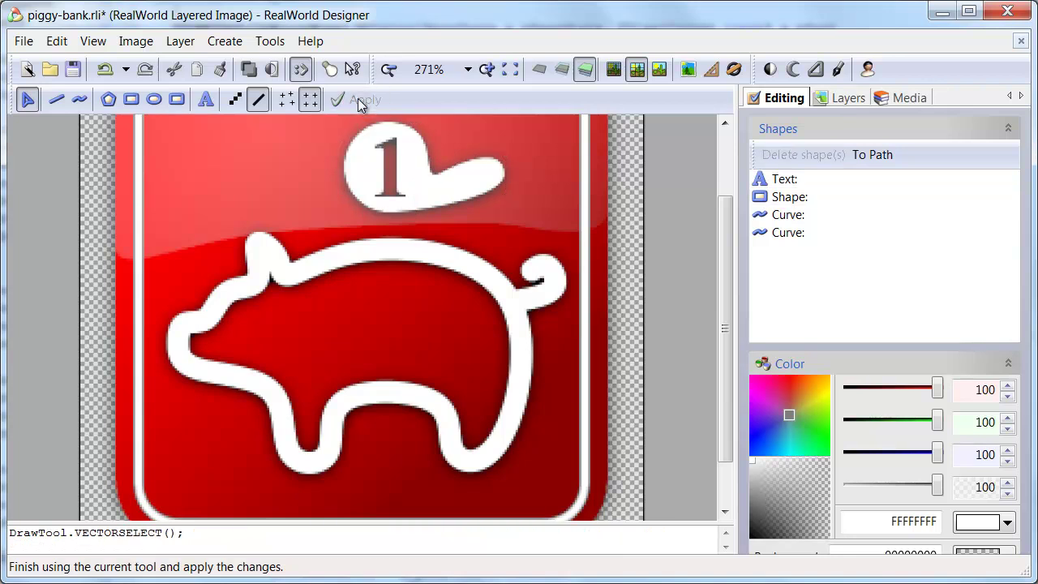
drag(722, 216, 727, 159)
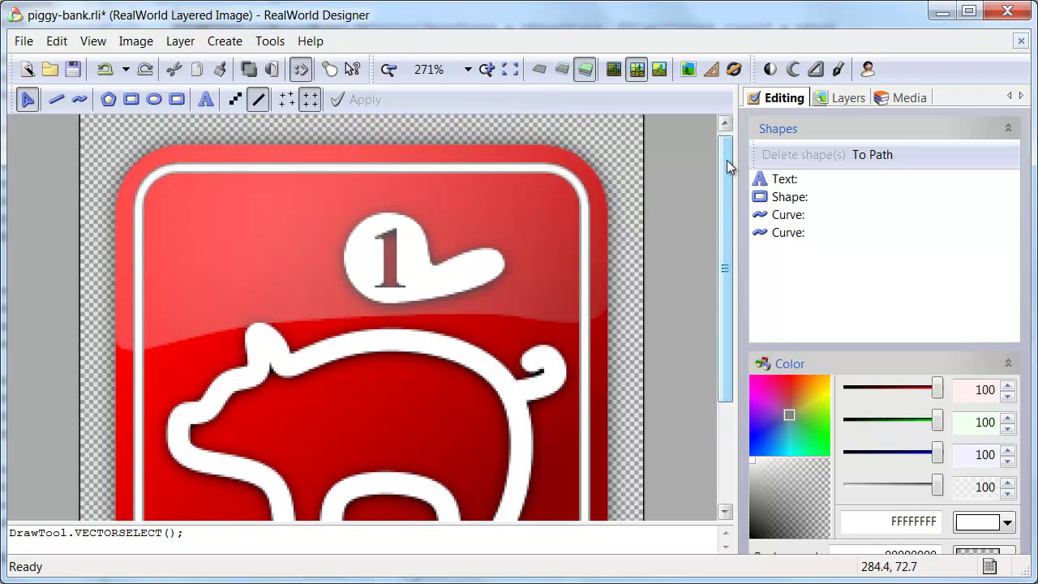
scroll(592, 268, down, 1)
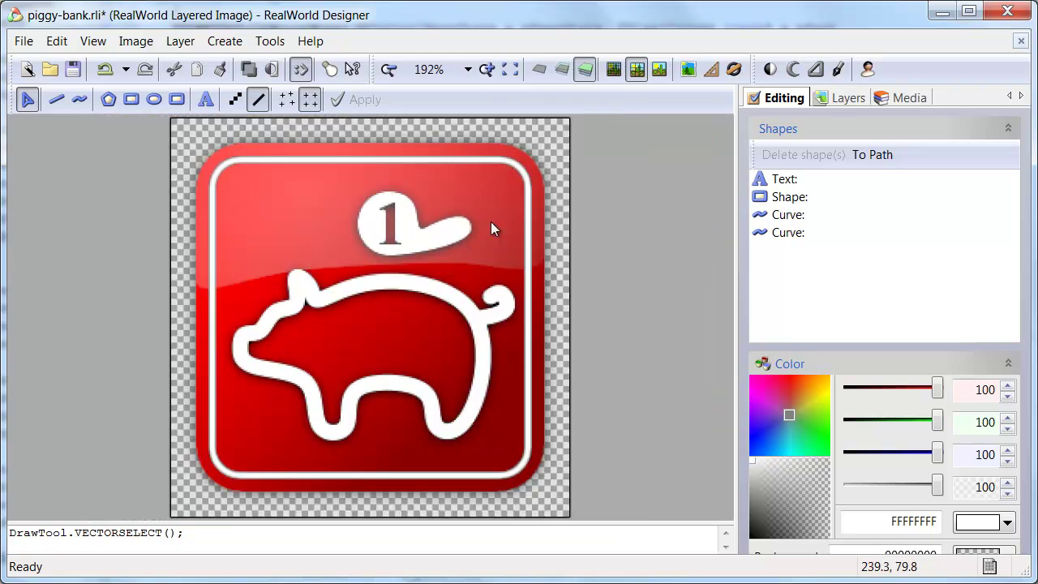
click(98, 69)
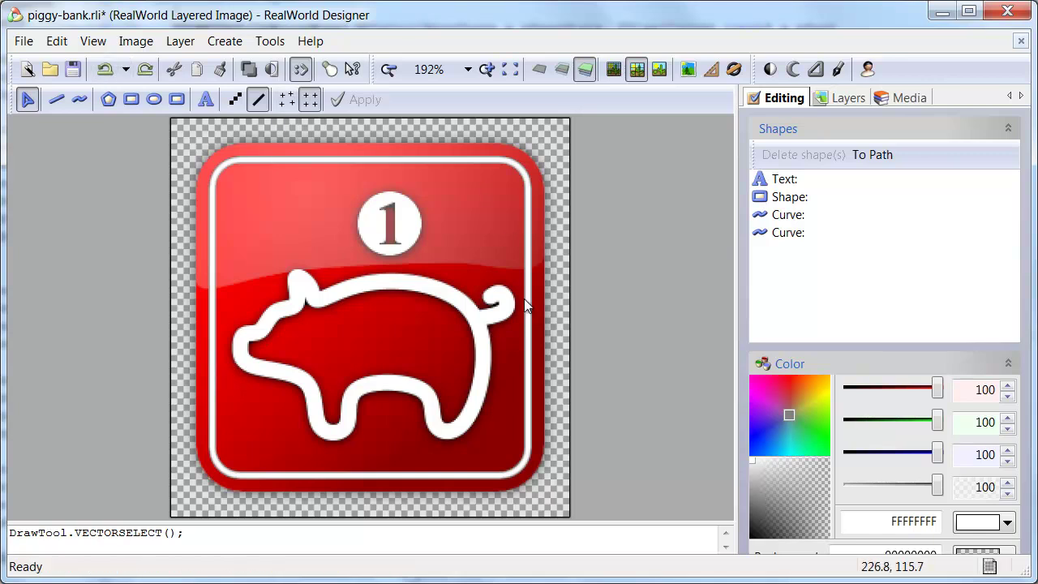
Show the reflection, piggy, outline and background layer list and view the icon at 100%.
click(827, 99)
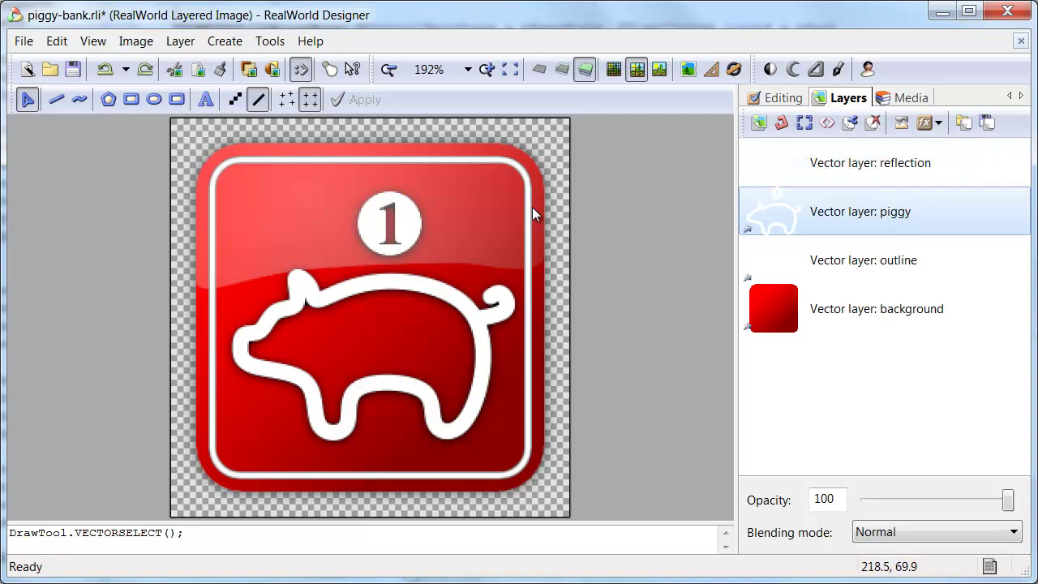
click(432, 77)
click(457, 180)
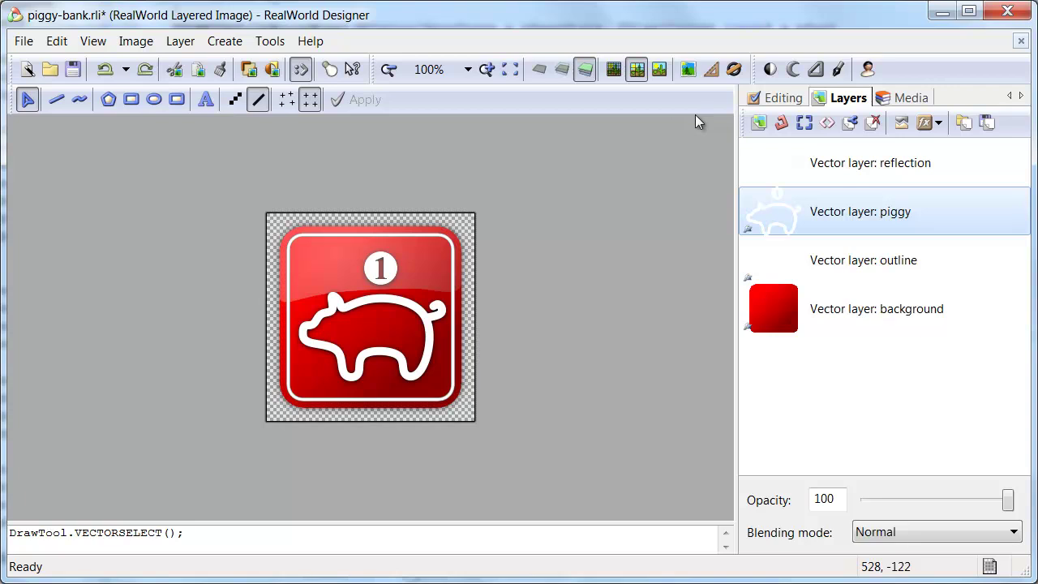
Resample the icon by 200% twice, first taking it to 512 × 512 pixels.
click(713, 70)
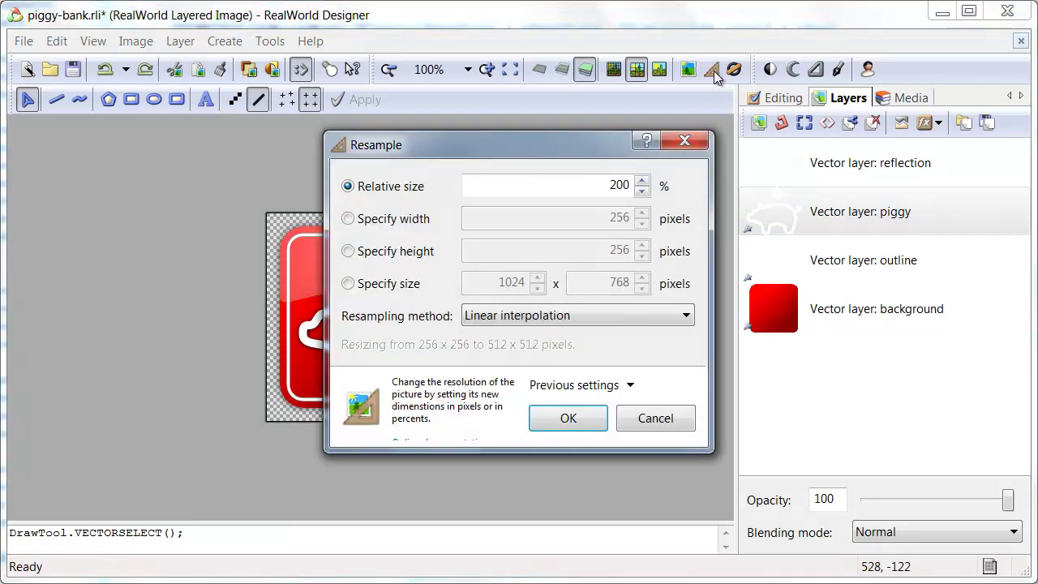
click(566, 419)
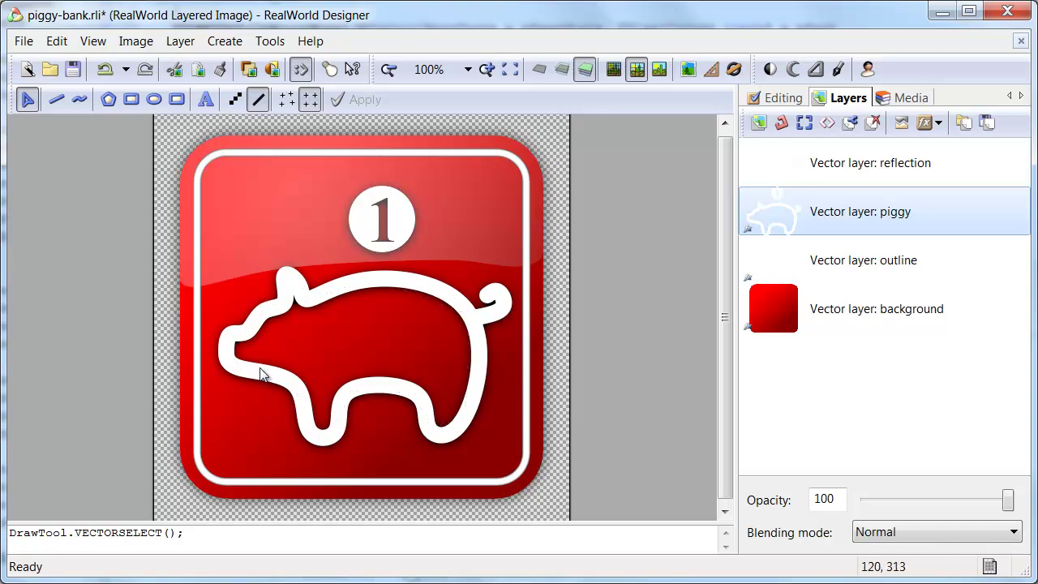
click(711, 69)
click(568, 422)
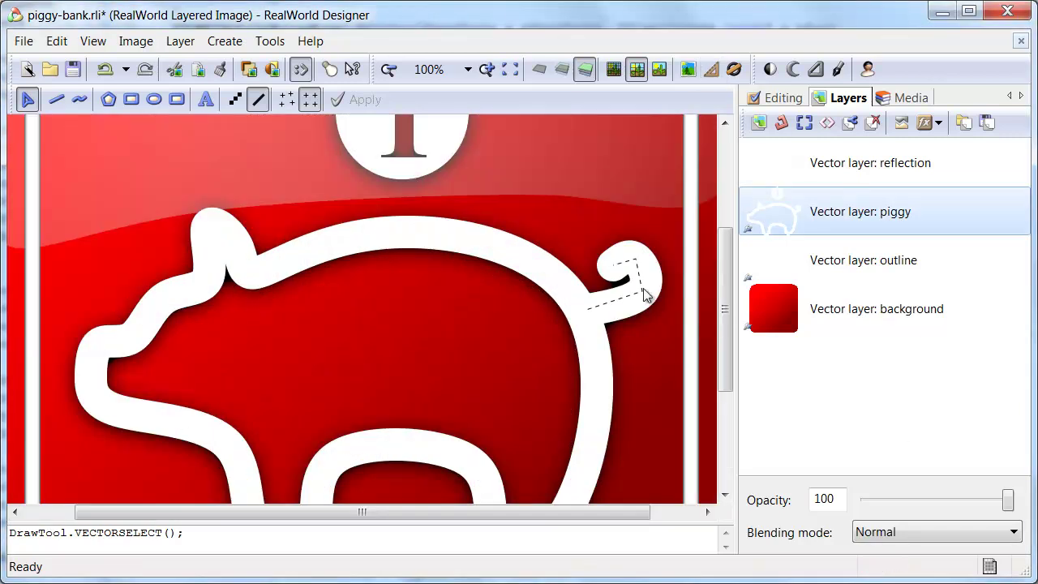
Undo both 200% resamples and zoom the view to fit the whole icon.
click(727, 249)
drag(727, 249, 731, 186)
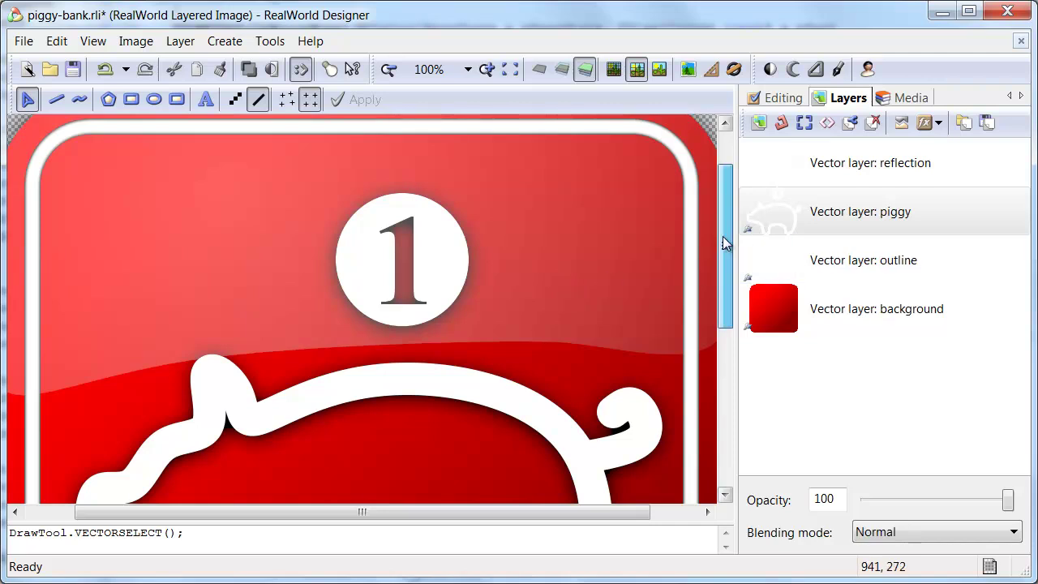
drag(725, 204, 716, 284)
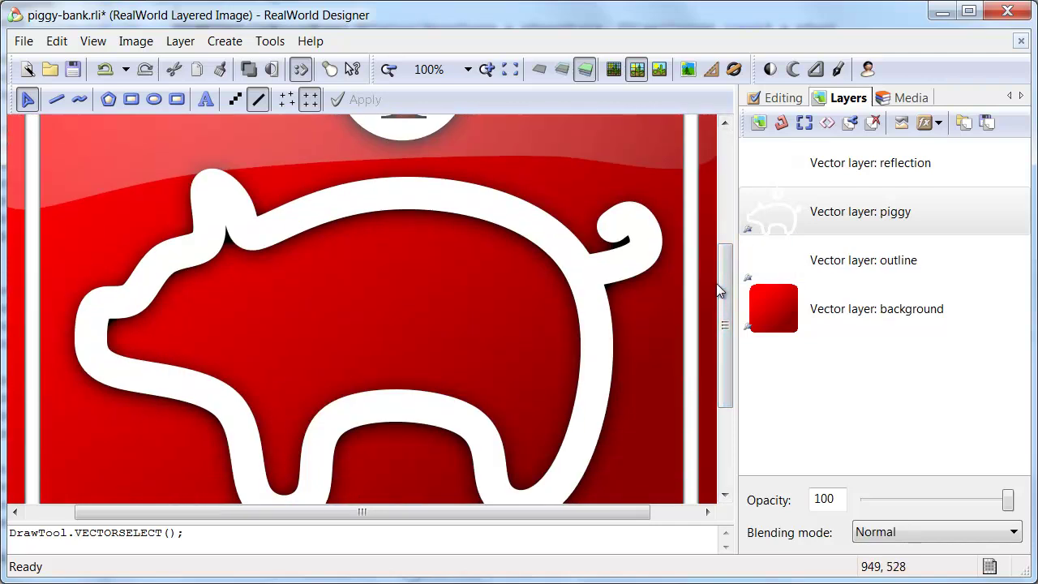
click(103, 69)
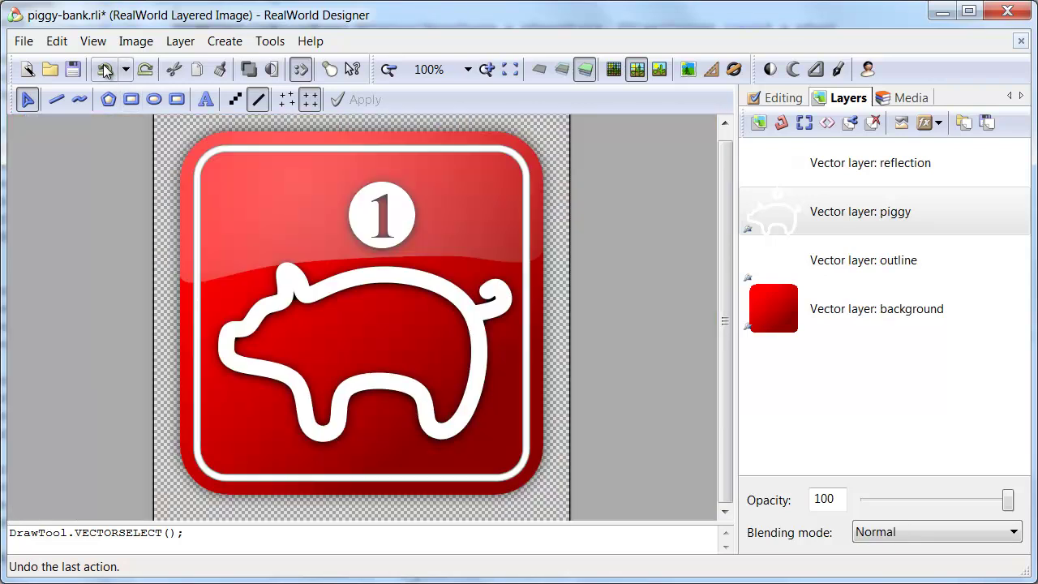
click(104, 68)
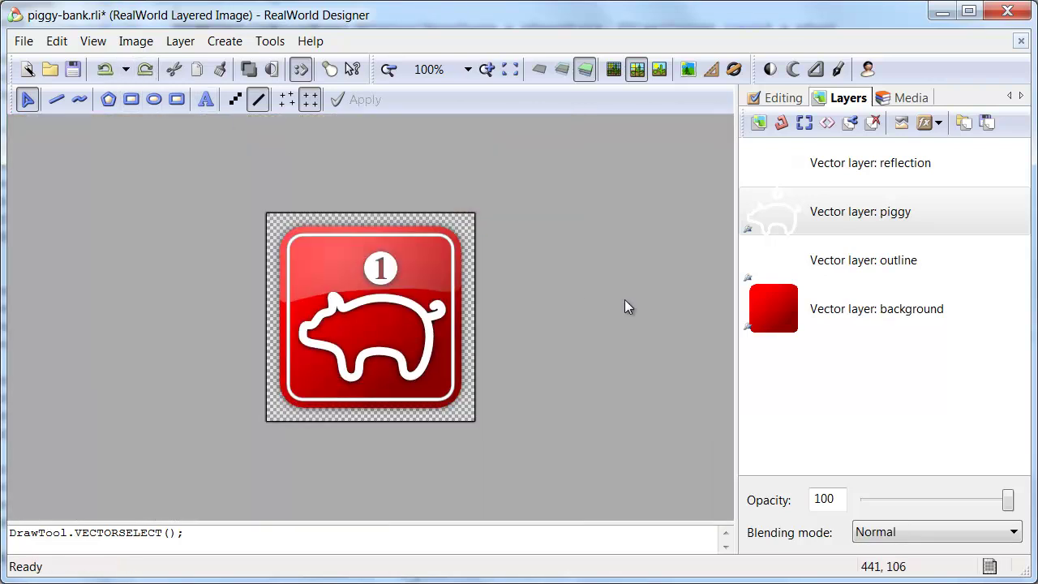
click(510, 69)
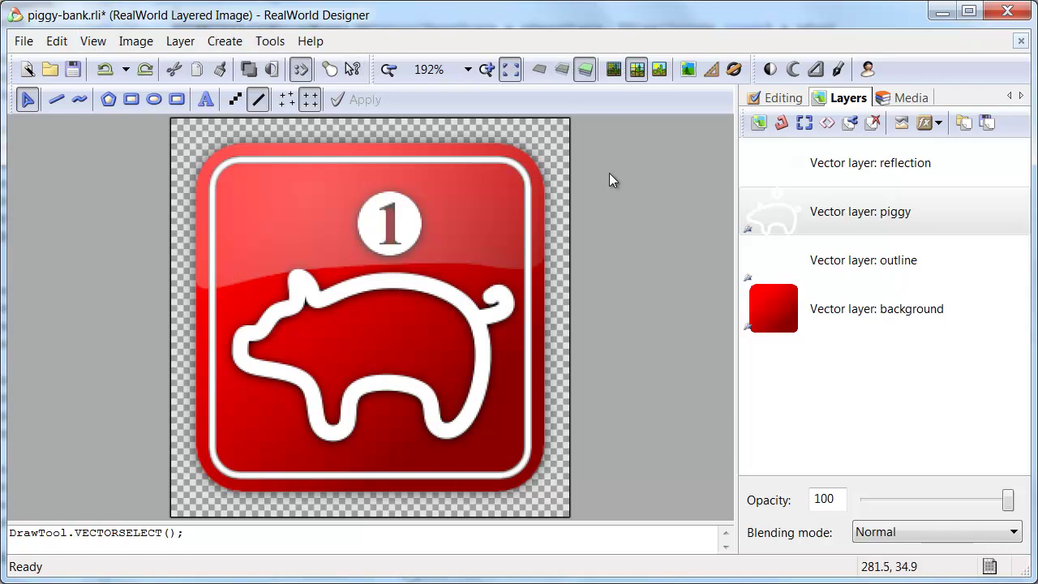
Add a 10px round-edges bevel to the piggy layer's style, ordered before the black outer shadow.
click(816, 216)
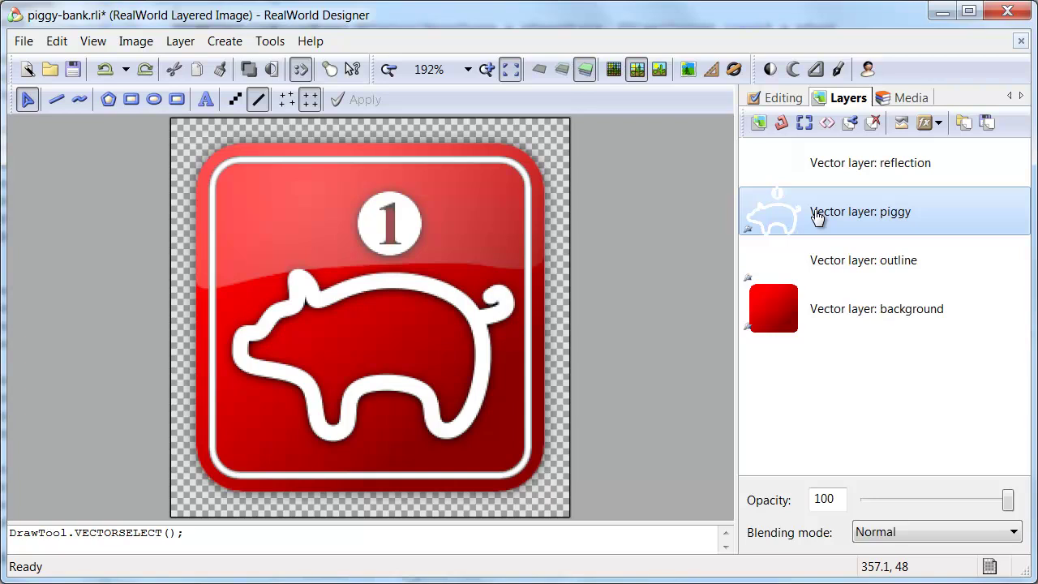
double_click(872, 225)
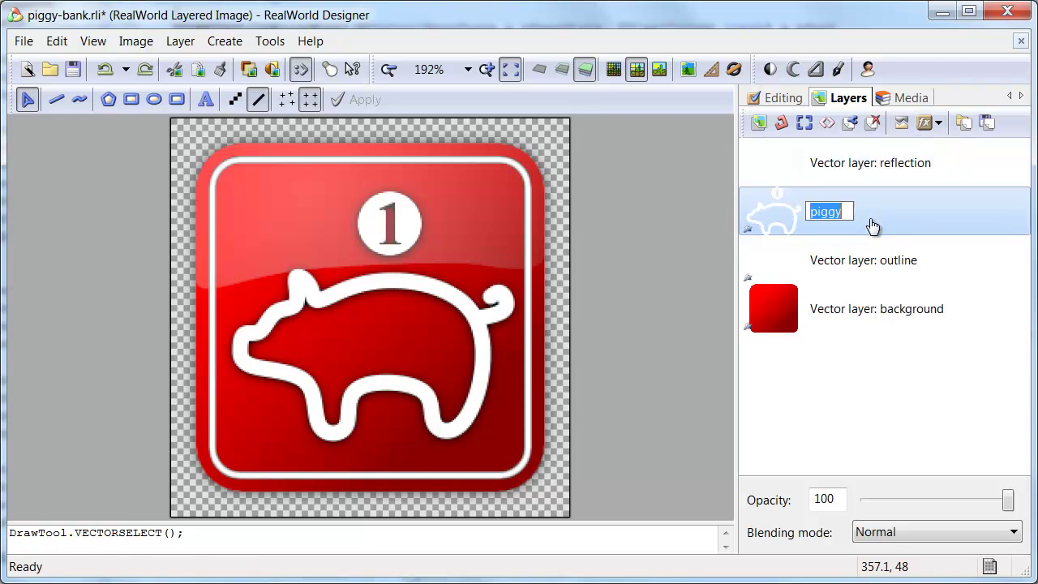
key(Return)
click(925, 123)
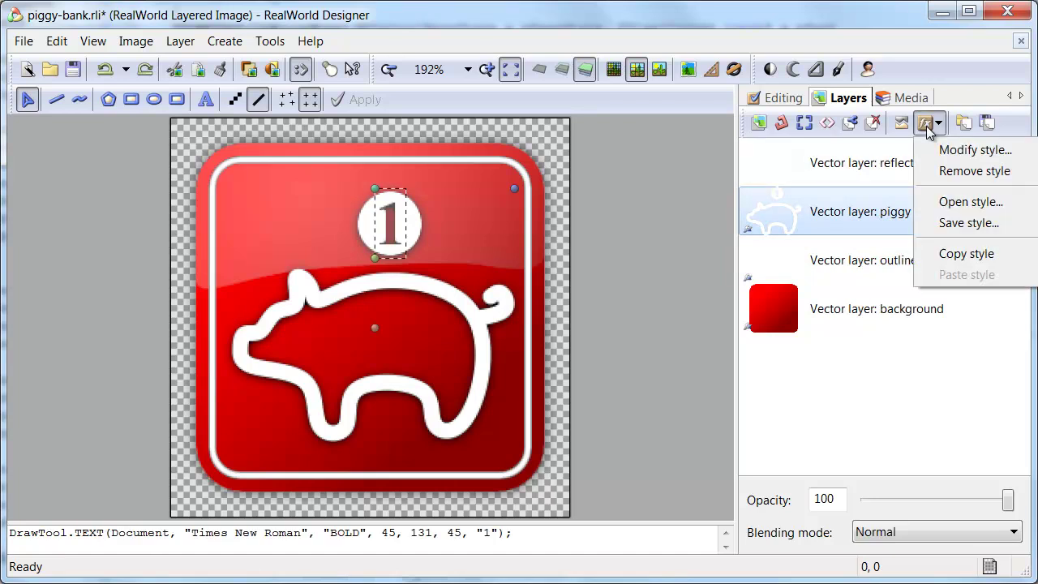
click(945, 150)
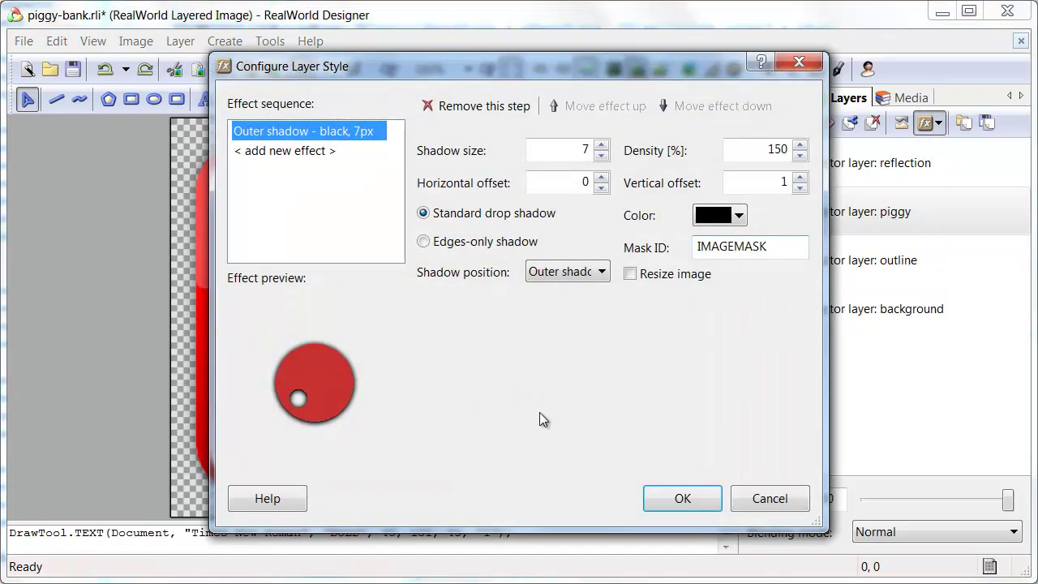
click(292, 153)
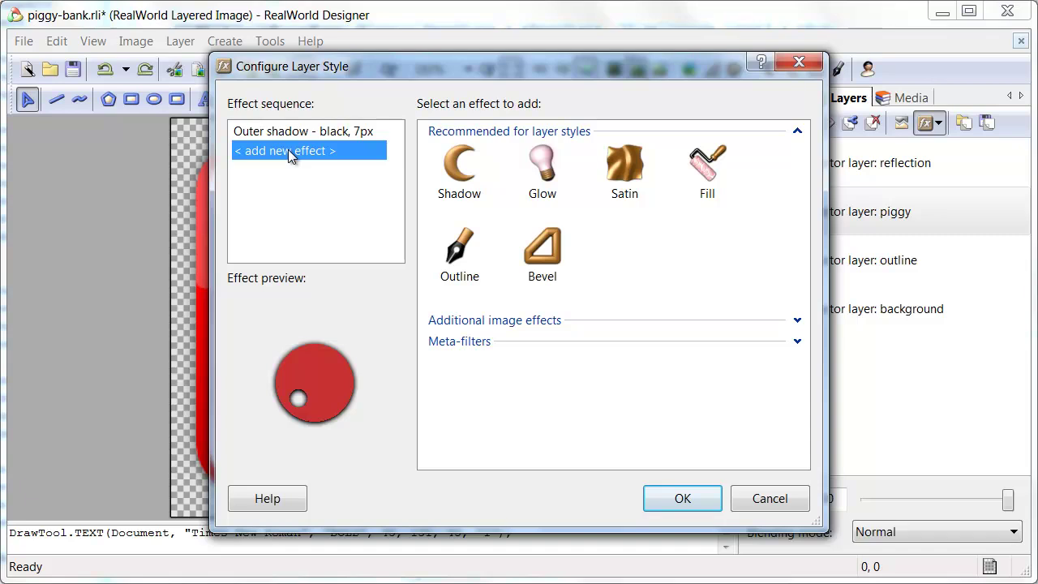
click(551, 257)
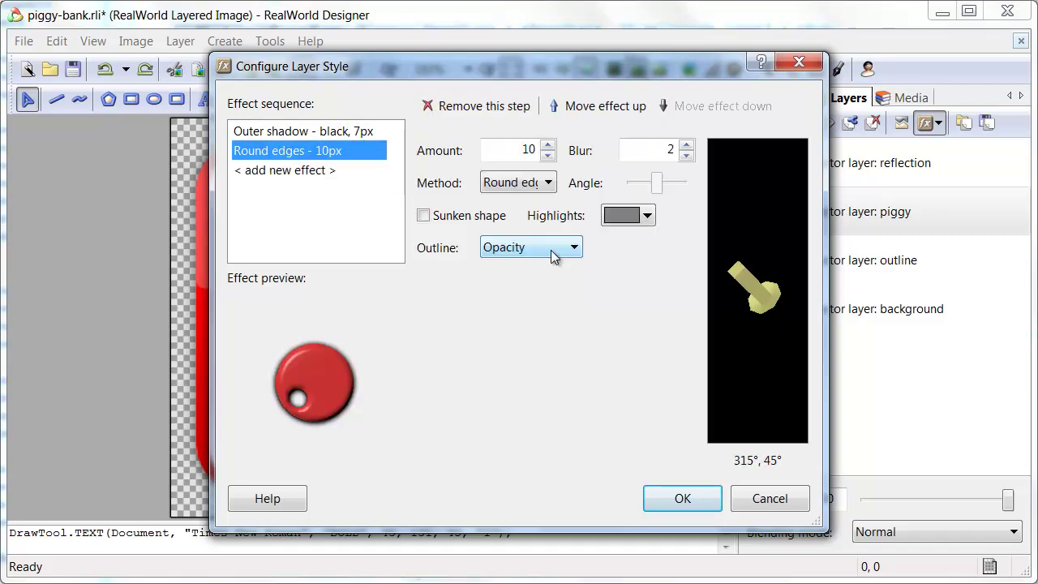
click(584, 108)
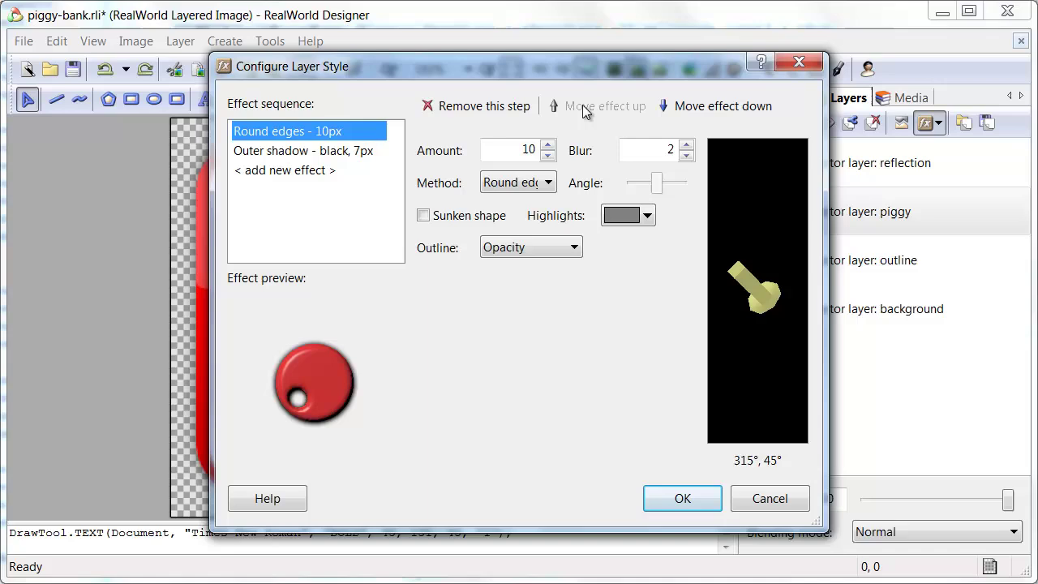
click(674, 499)
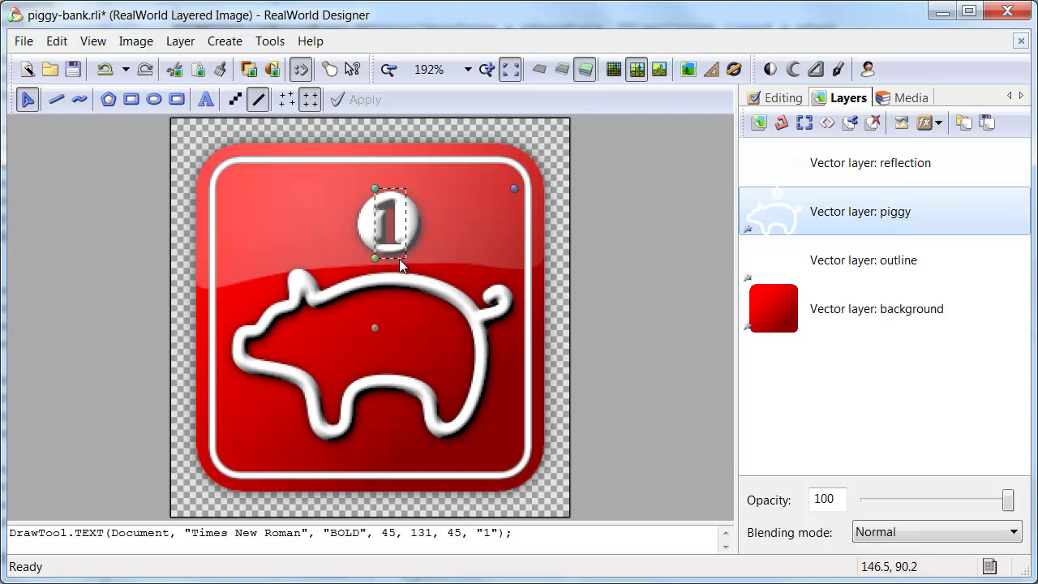
click(490, 211)
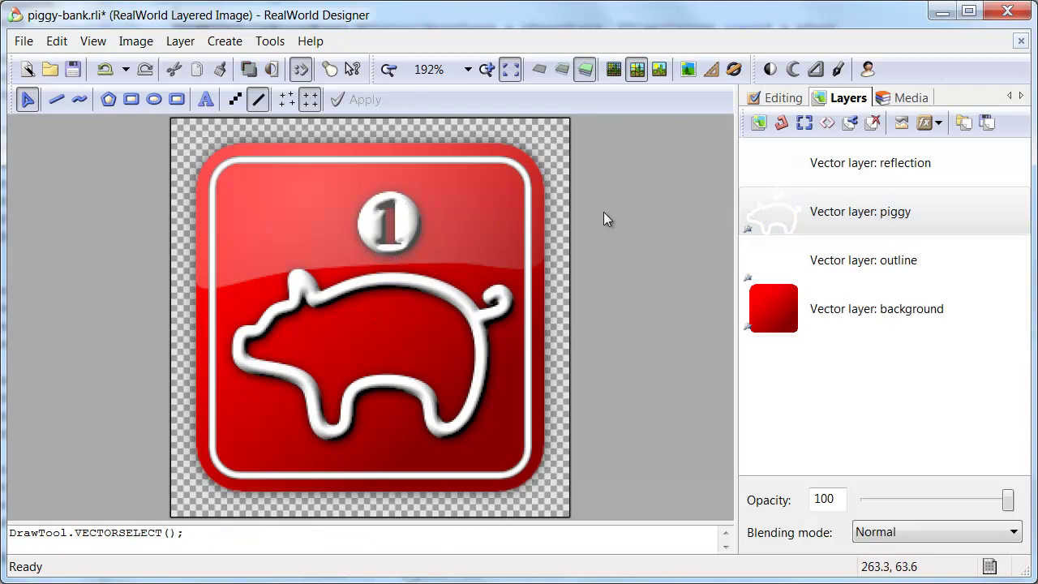
Apply the blue-neon.rweffect preset to the piggy layer from the Media presets.
click(900, 98)
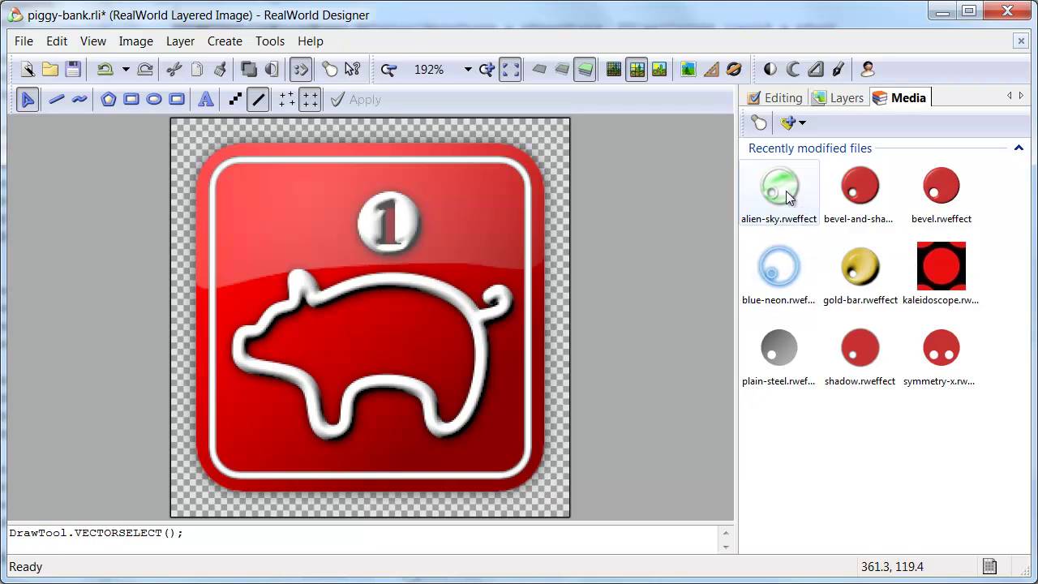
click(792, 278)
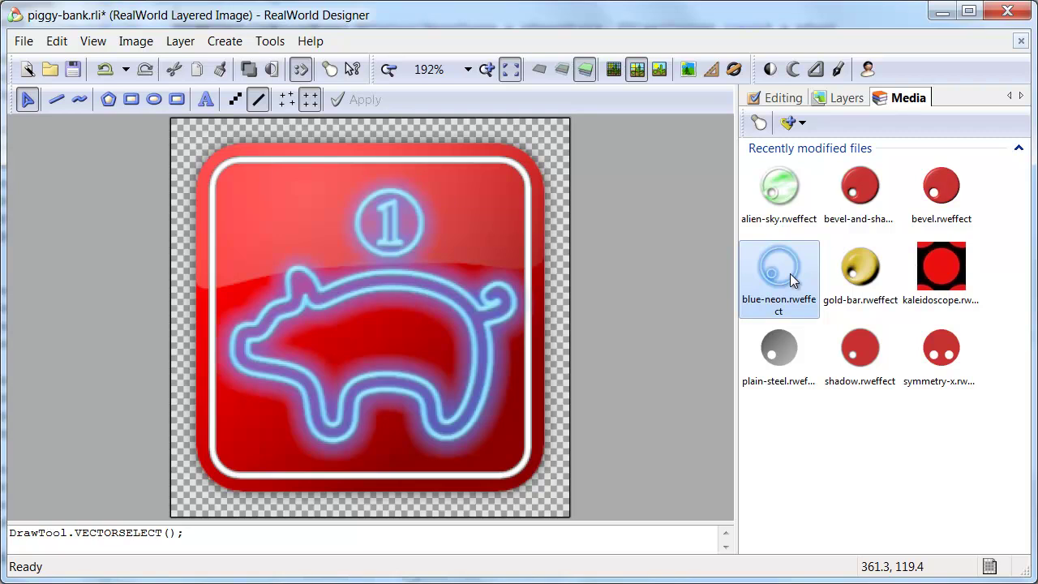
click(842, 98)
Apply the gold-bar.rweffect preset to the background layer.
click(781, 312)
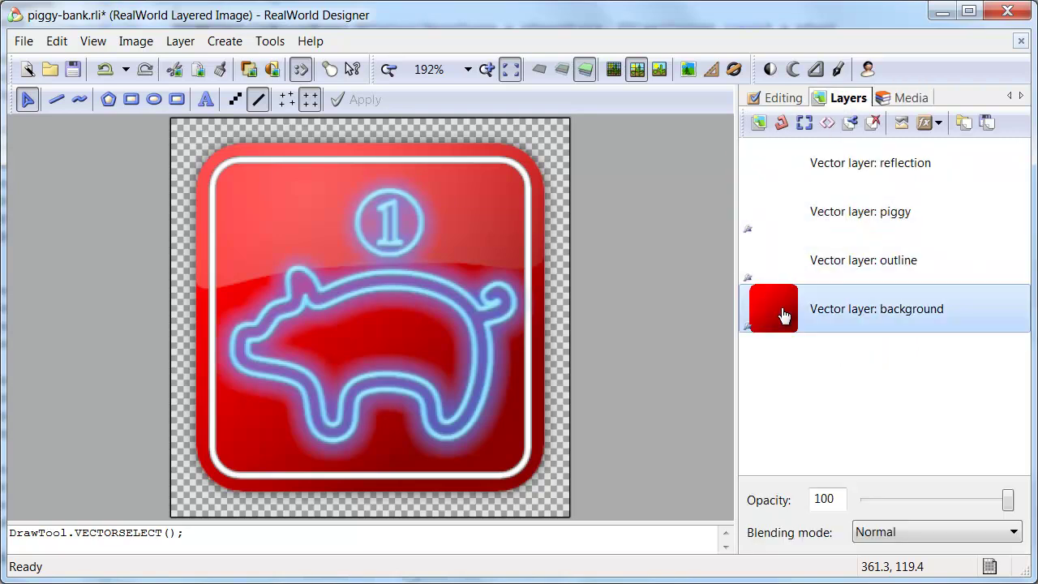
click(898, 99)
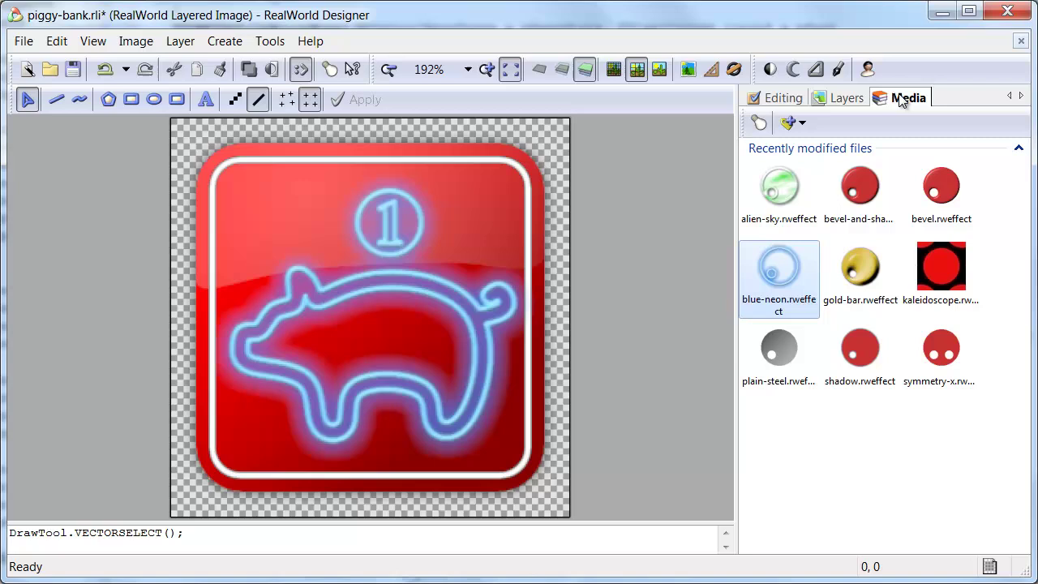
double_click(865, 278)
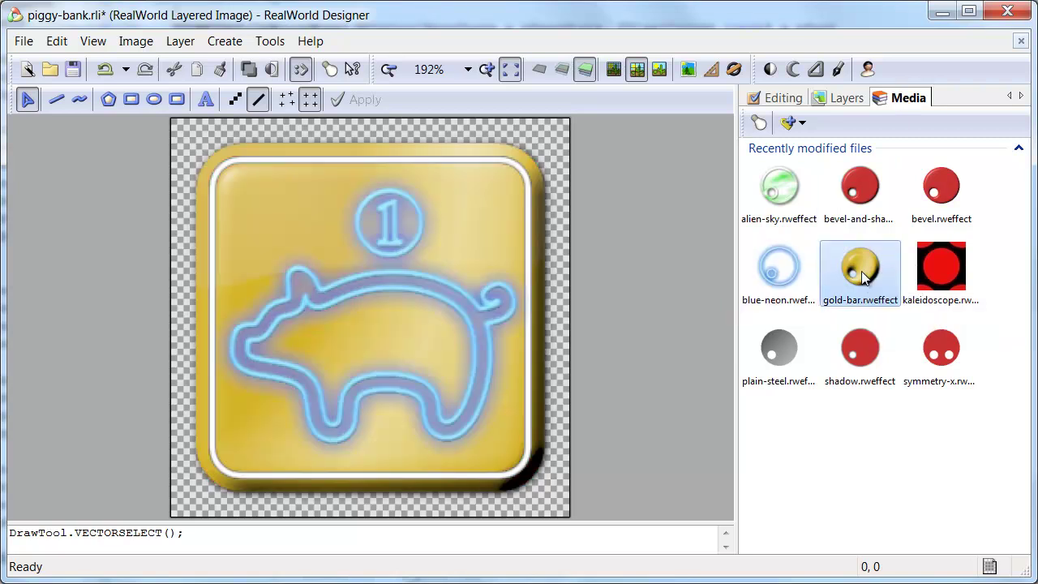
click(848, 98)
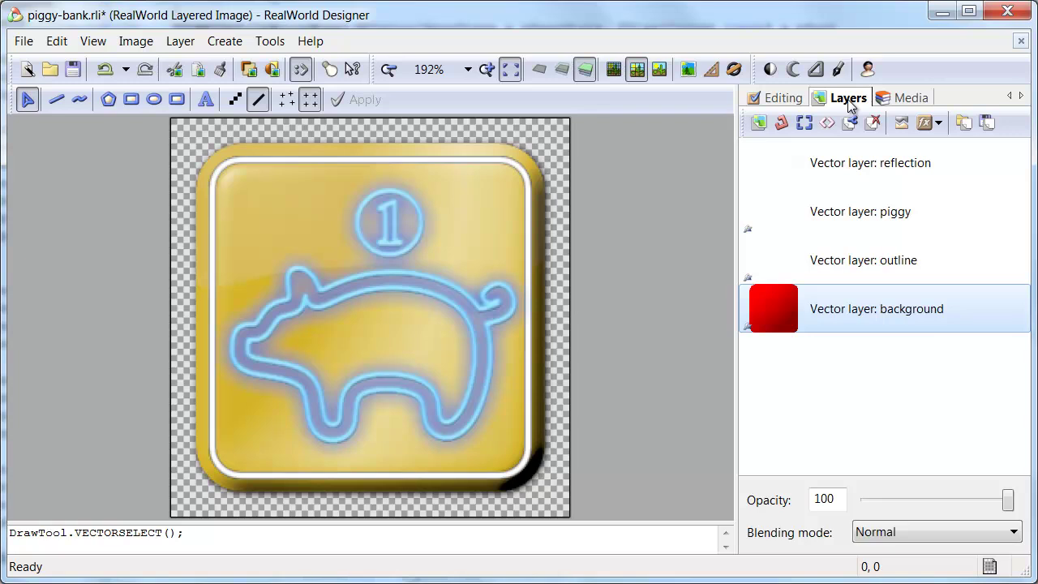
Give the outline frame layer the blue-neon.rweffect glow.
click(806, 267)
click(892, 98)
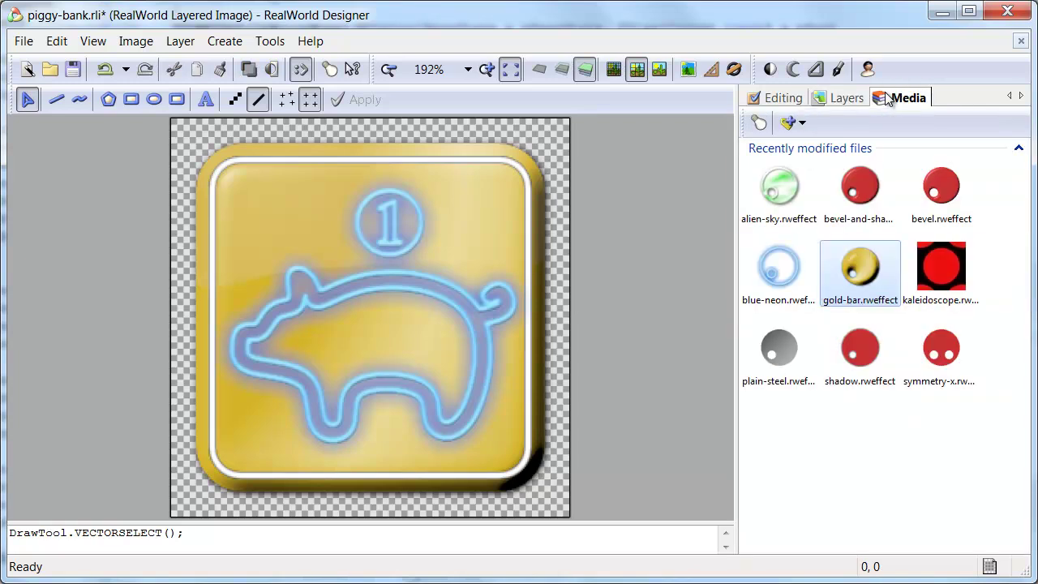
double_click(780, 268)
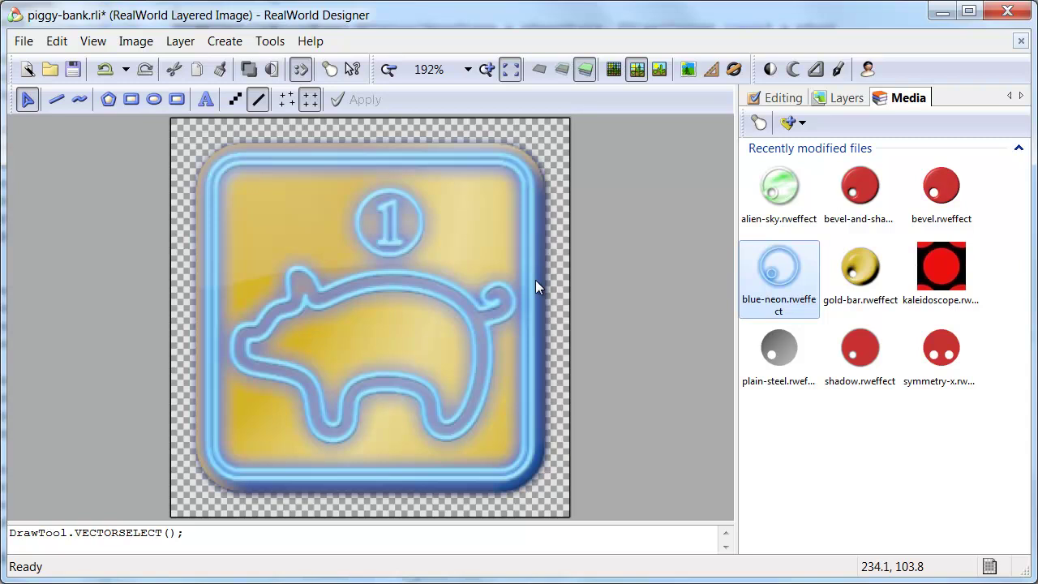
click(844, 98)
click(815, 211)
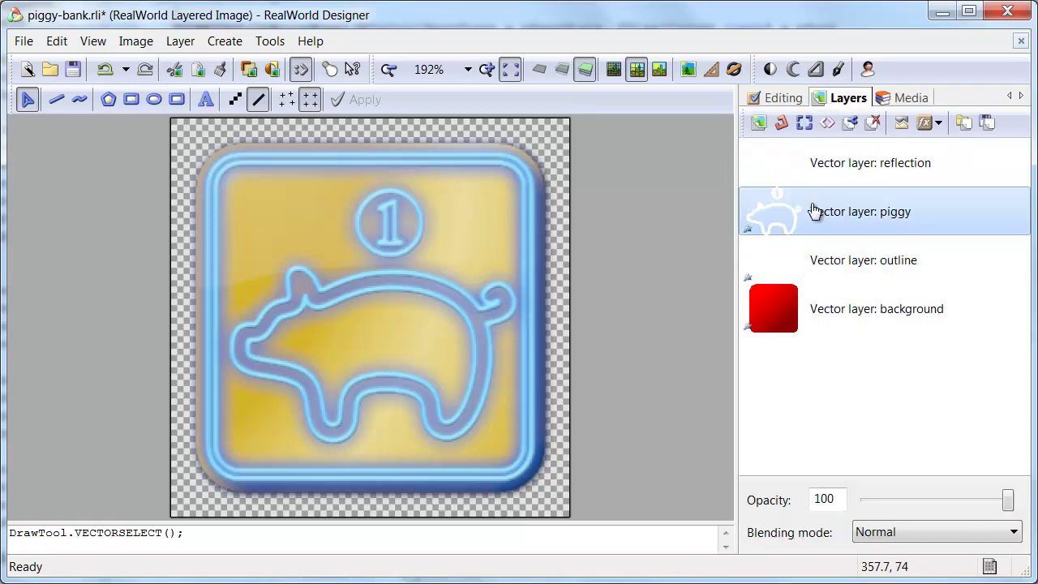
Add and drag nodes along the pig curve's legs into rounded wavy loops, then apply.
click(341, 289)
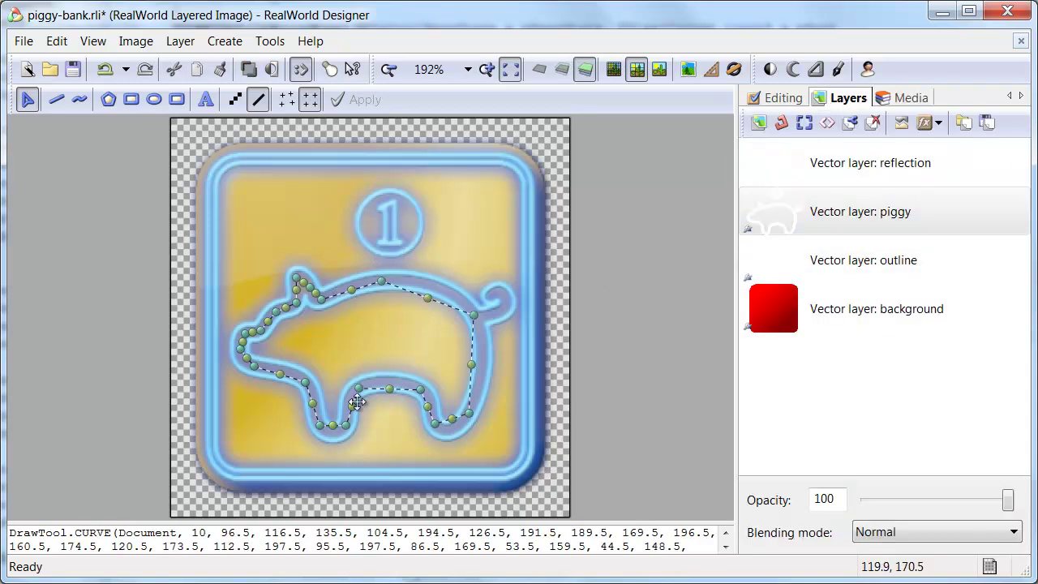
drag(392, 397, 390, 443)
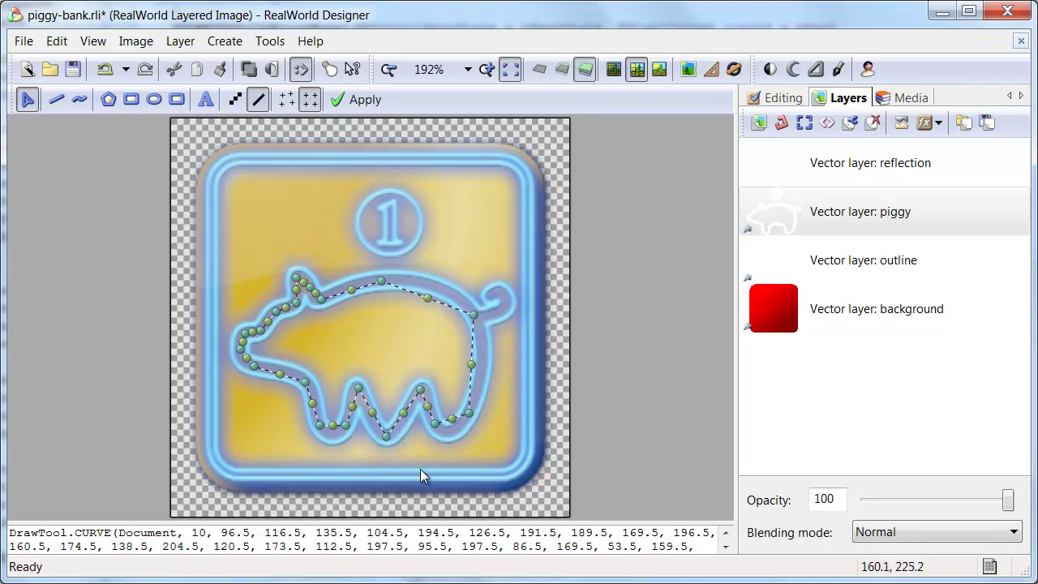
click(368, 412)
drag(372, 415, 350, 395)
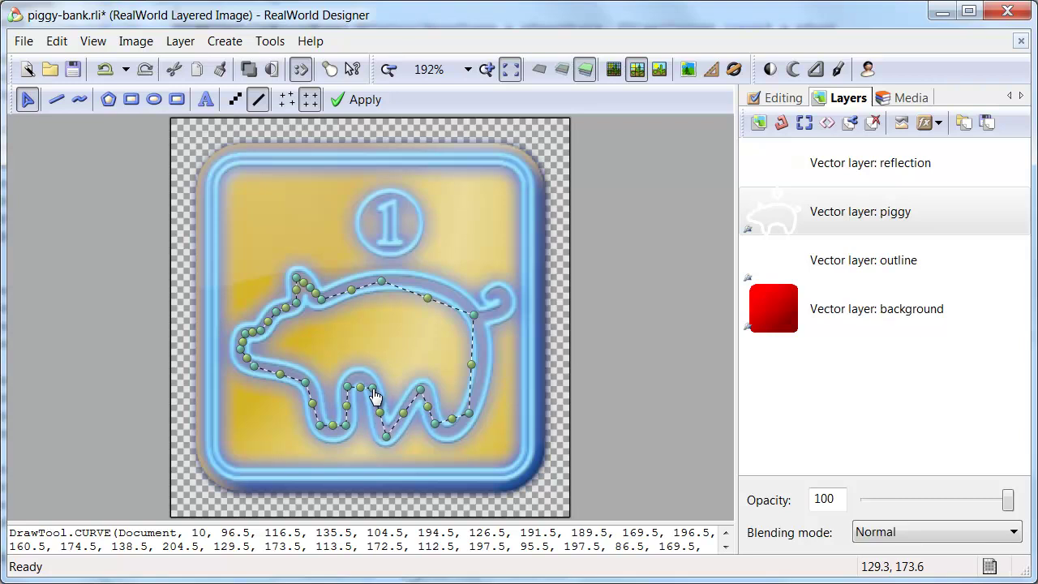
click(403, 419)
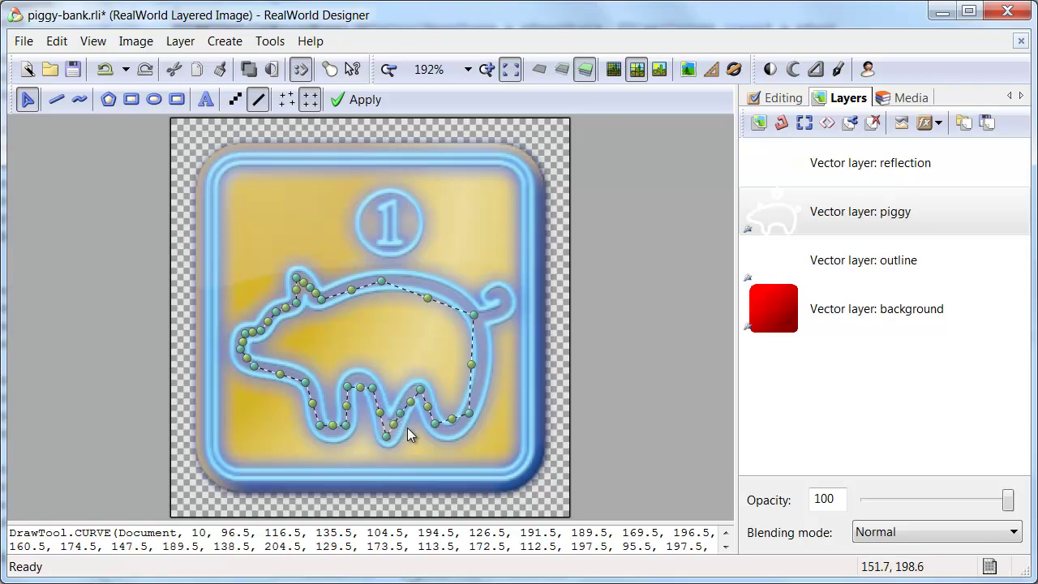
drag(403, 419, 407, 398)
click(400, 434)
mouse_move(387, 436)
mouse_down()
mouse_move(374, 431)
mouse_move(400, 439)
mouse_move(384, 433)
mouse_up()
drag(421, 390, 409, 396)
drag(398, 440, 401, 435)
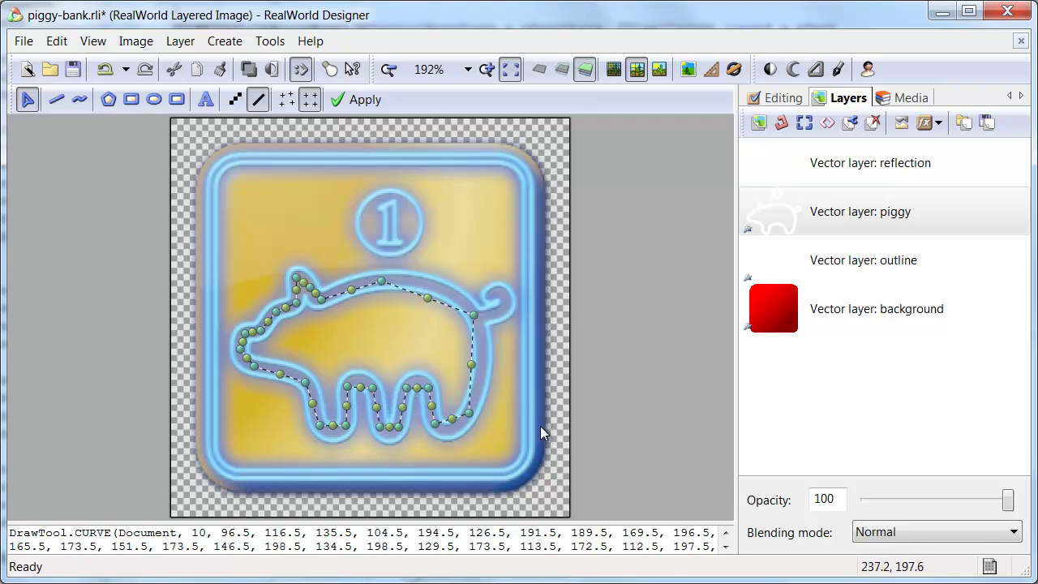
key(Return)
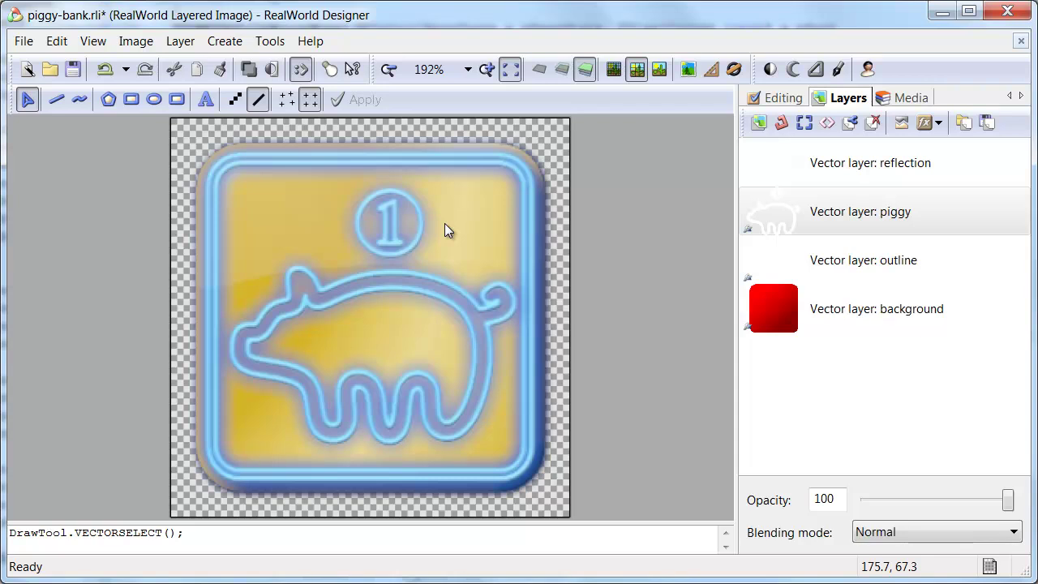
Draw a 40×40 circle beside the 1 coin and give it a solid fill.
click(154, 99)
drag(447, 194, 510, 261)
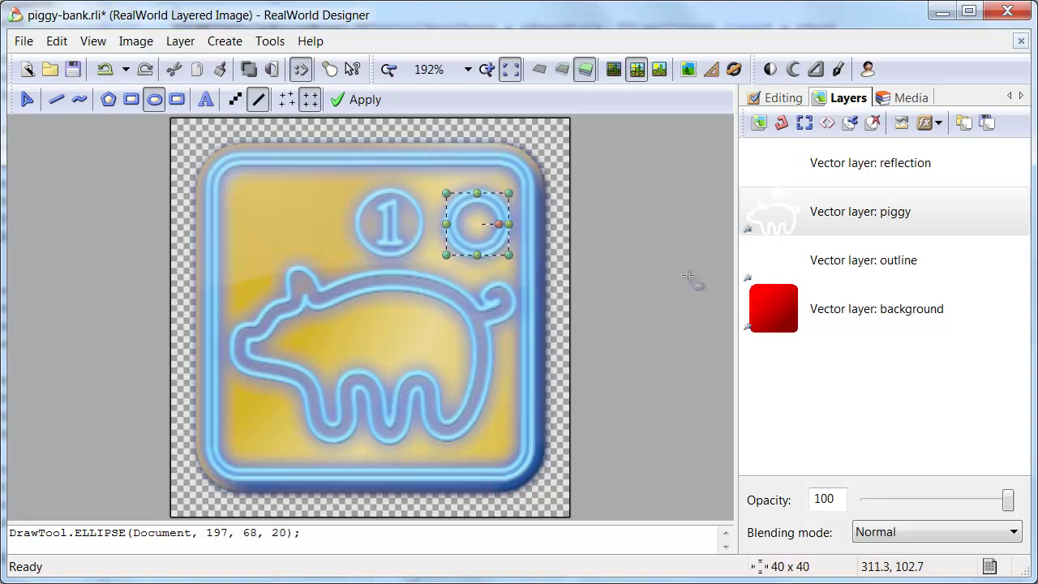
click(783, 98)
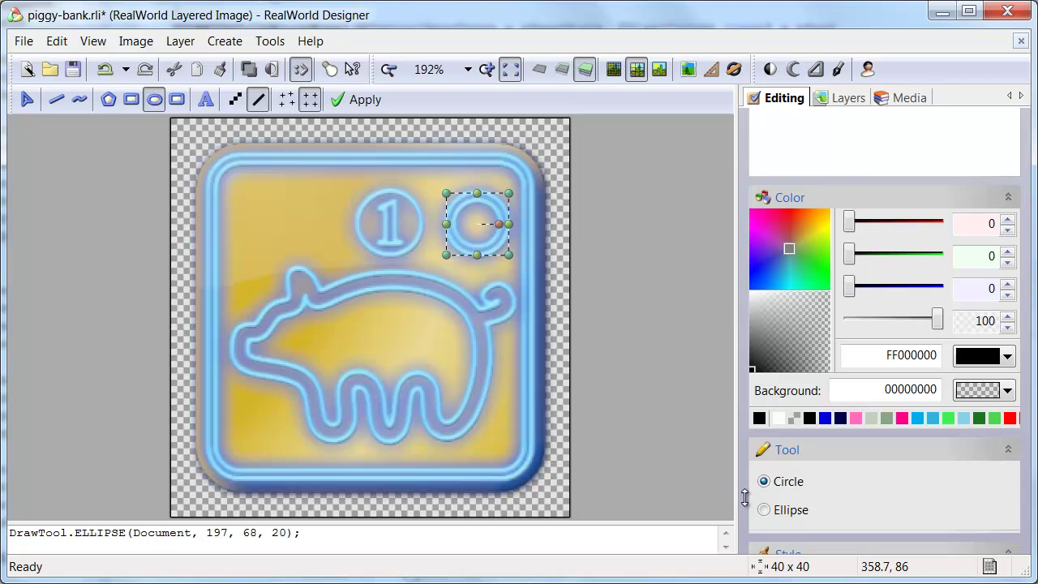
click(964, 492)
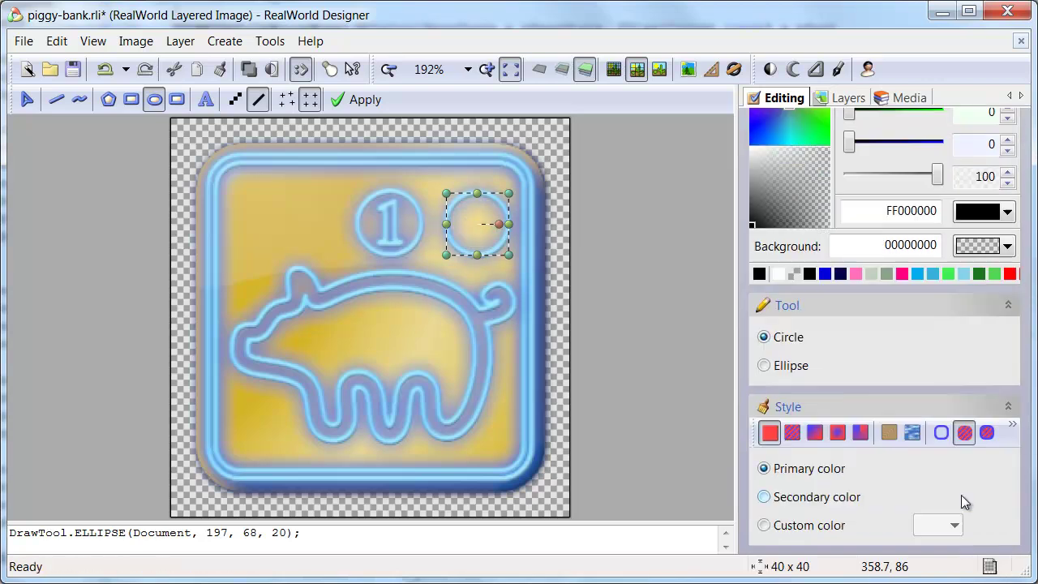
Remove the neon glow style from the piggy layer and nudge the dark circle into place.
click(842, 95)
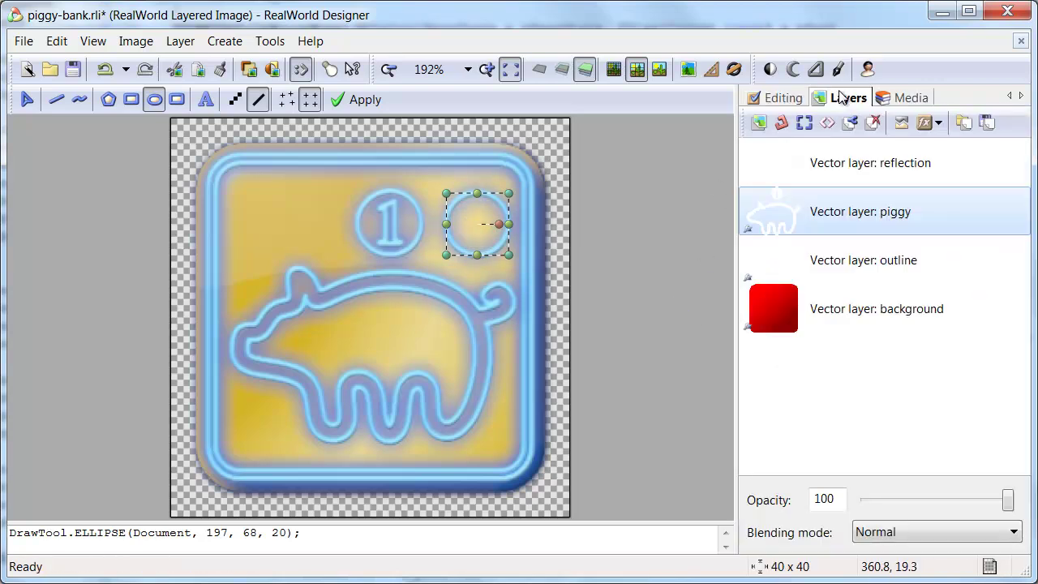
right_click(844, 213)
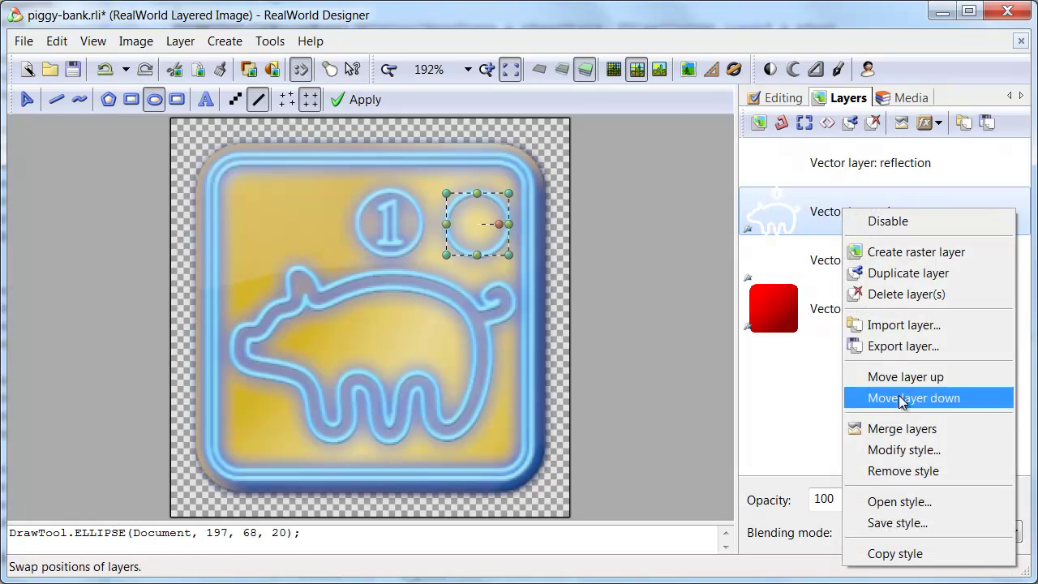
click(908, 469)
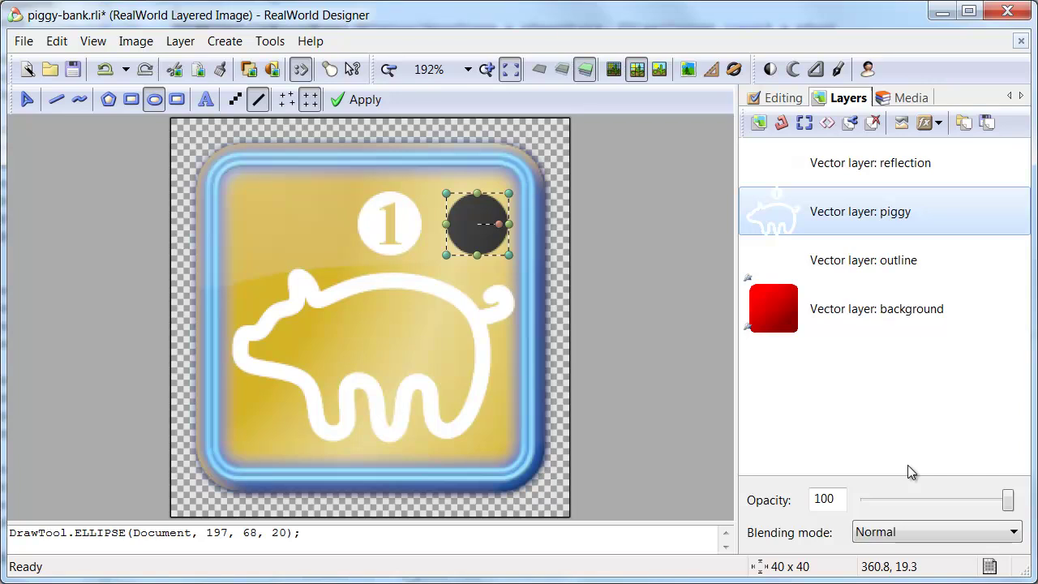
drag(470, 217, 469, 219)
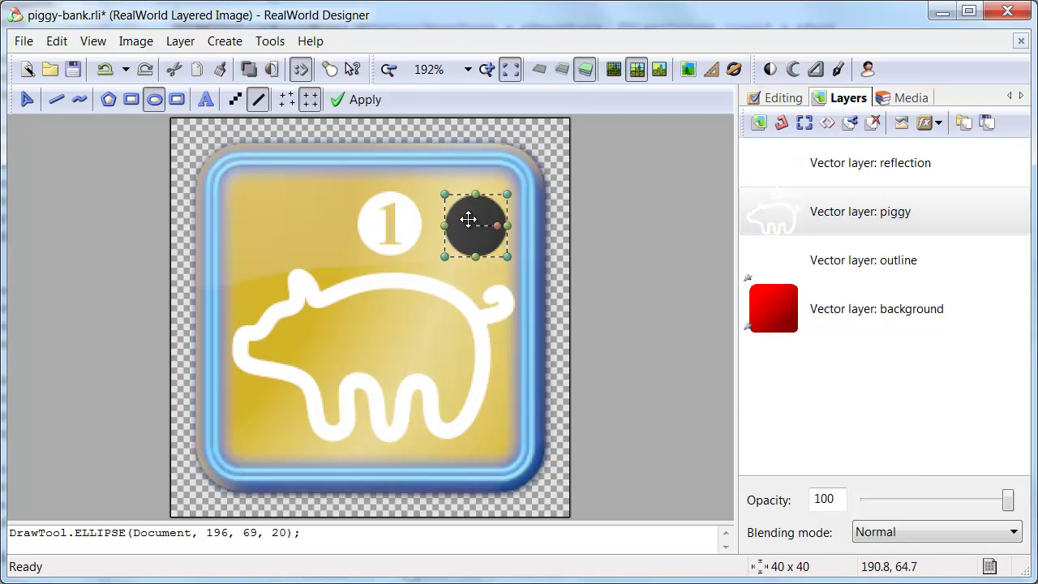
Switch the circle to a Pattern fill using the built-in Every other pattern.
click(784, 98)
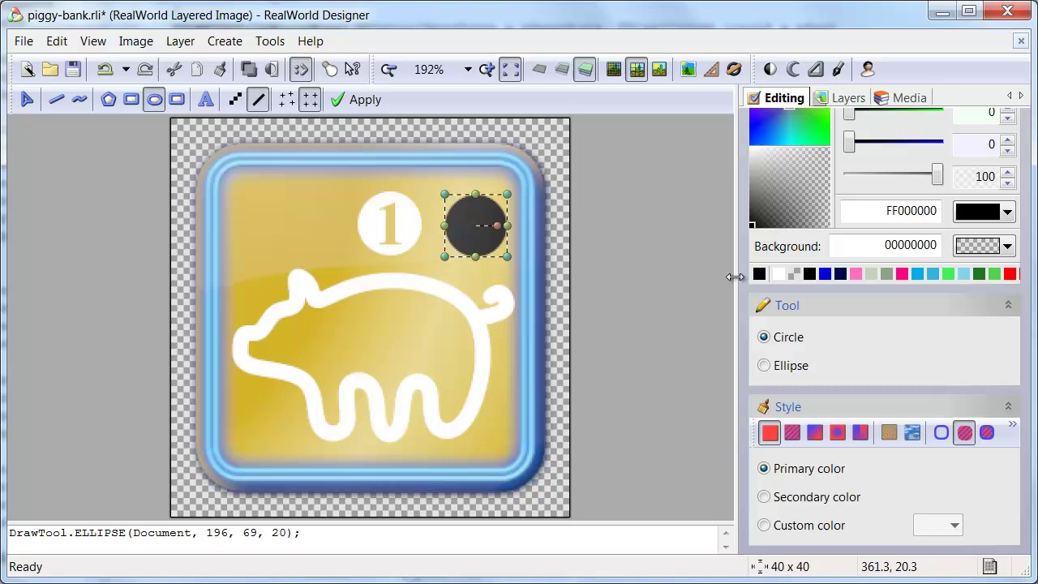
click(794, 432)
click(886, 491)
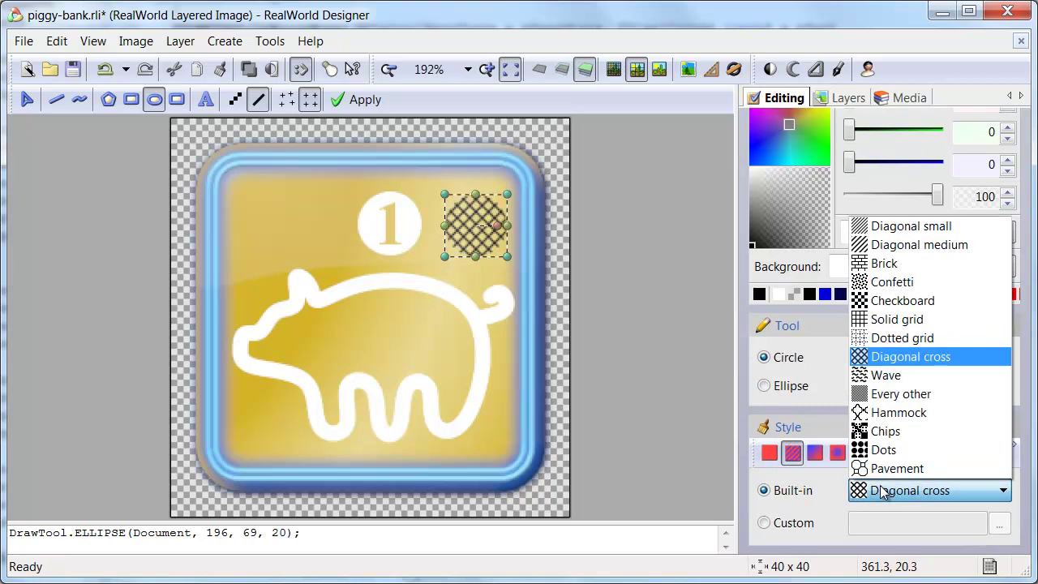
click(888, 394)
Set the pattern foreground to green FF32CD32 and the background to yellow FFFFFF00.
click(1006, 232)
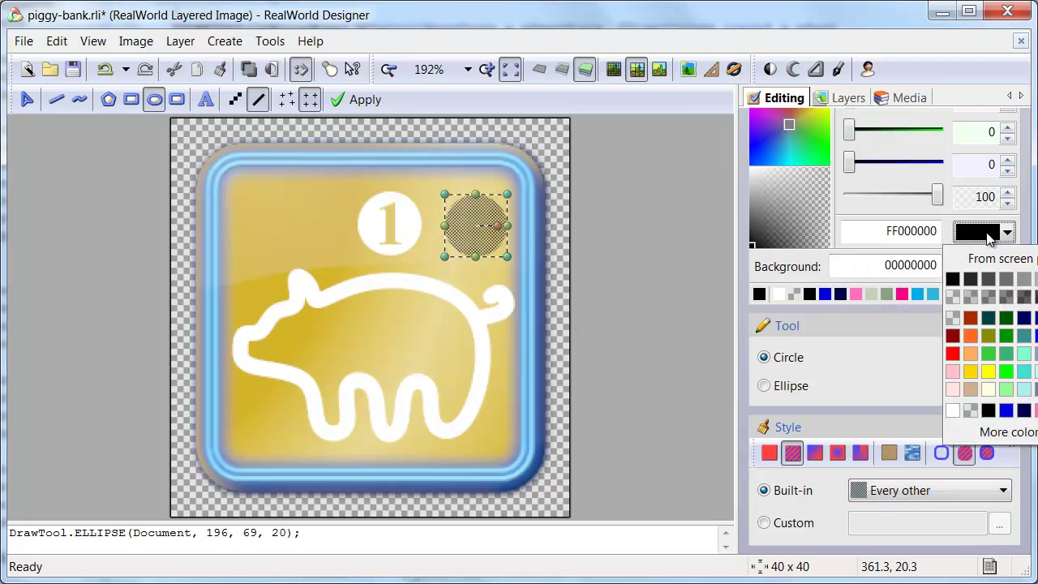
click(987, 354)
click(1007, 267)
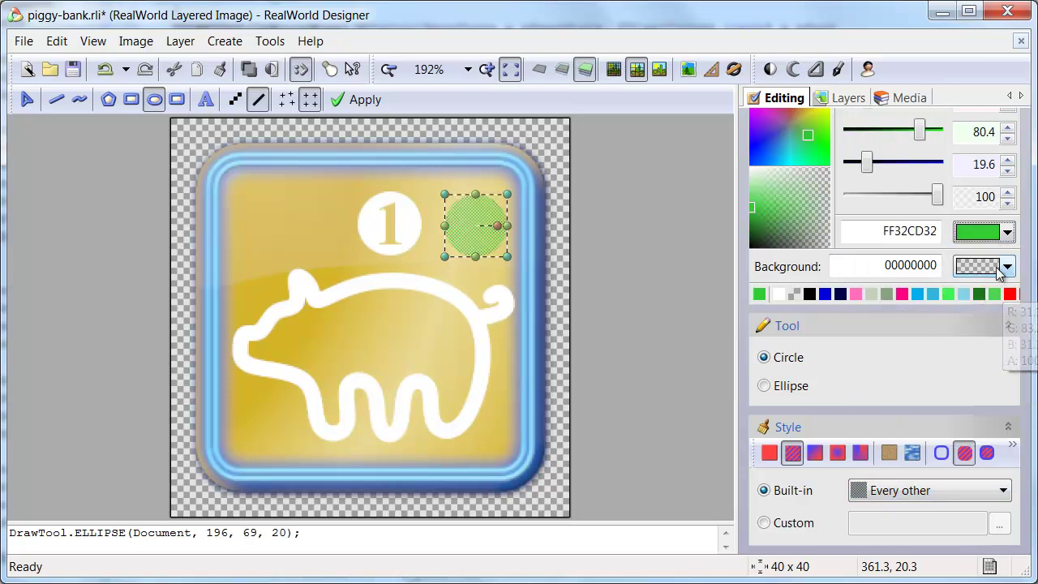
click(996, 388)
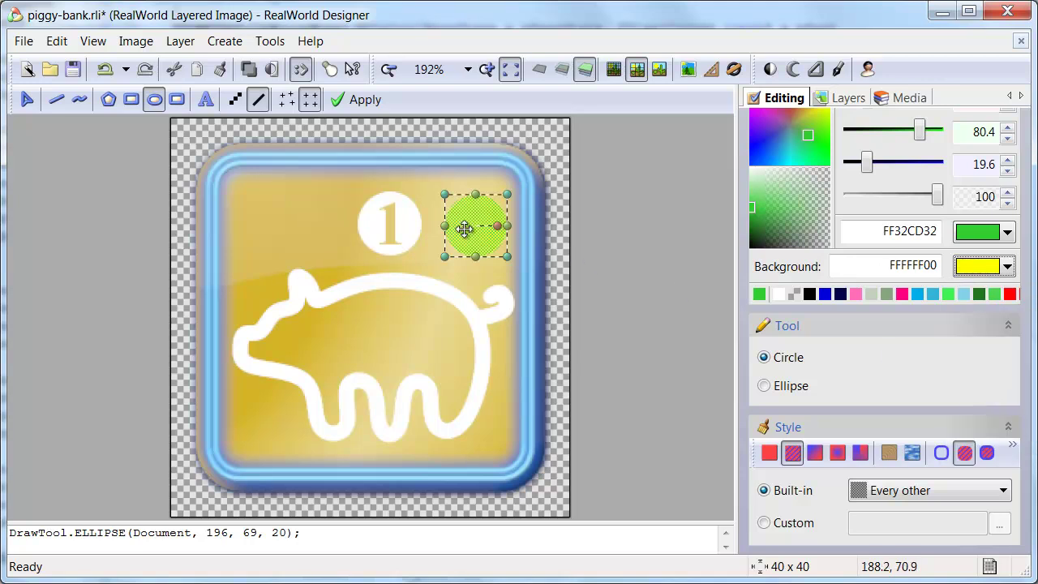
click(988, 276)
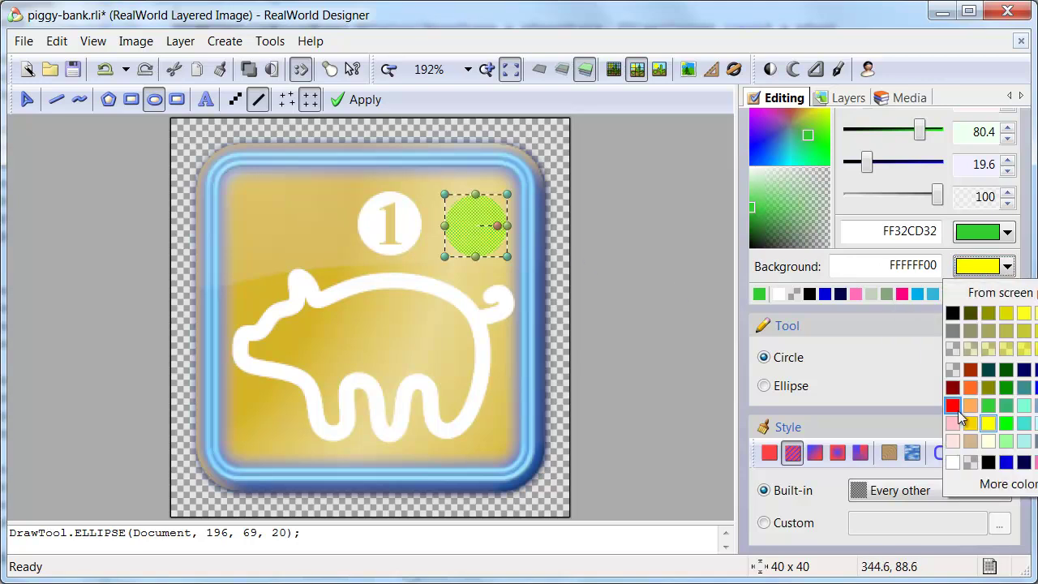